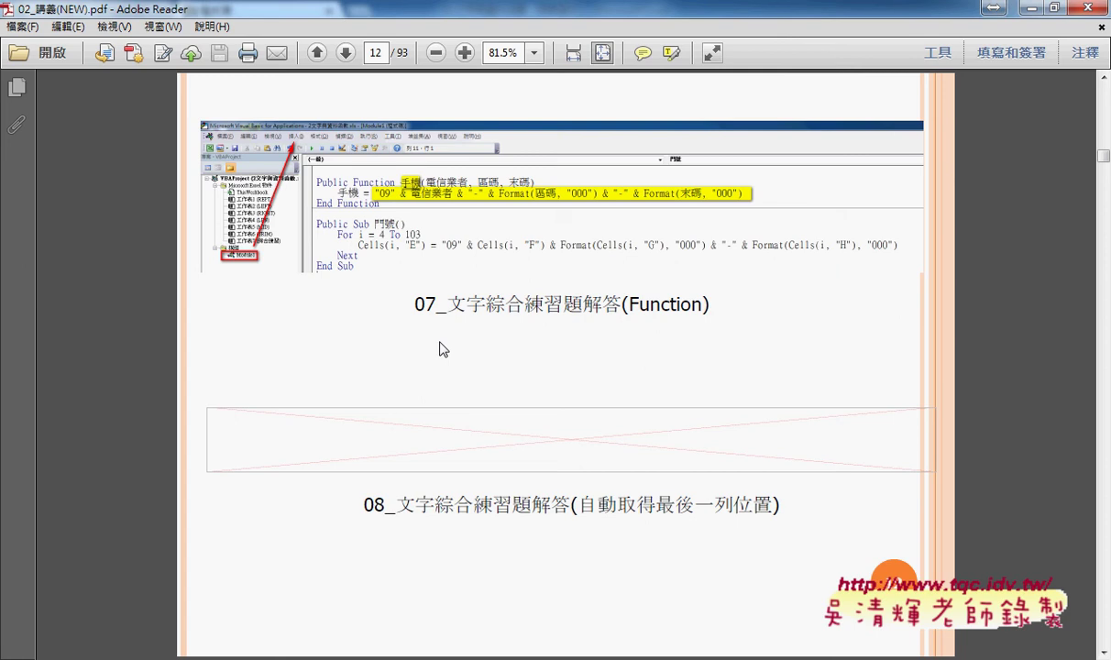
Scroll through handout pages 10–12 and switch the PDF to Read Mode
scroll(481, 353, "up", 10)
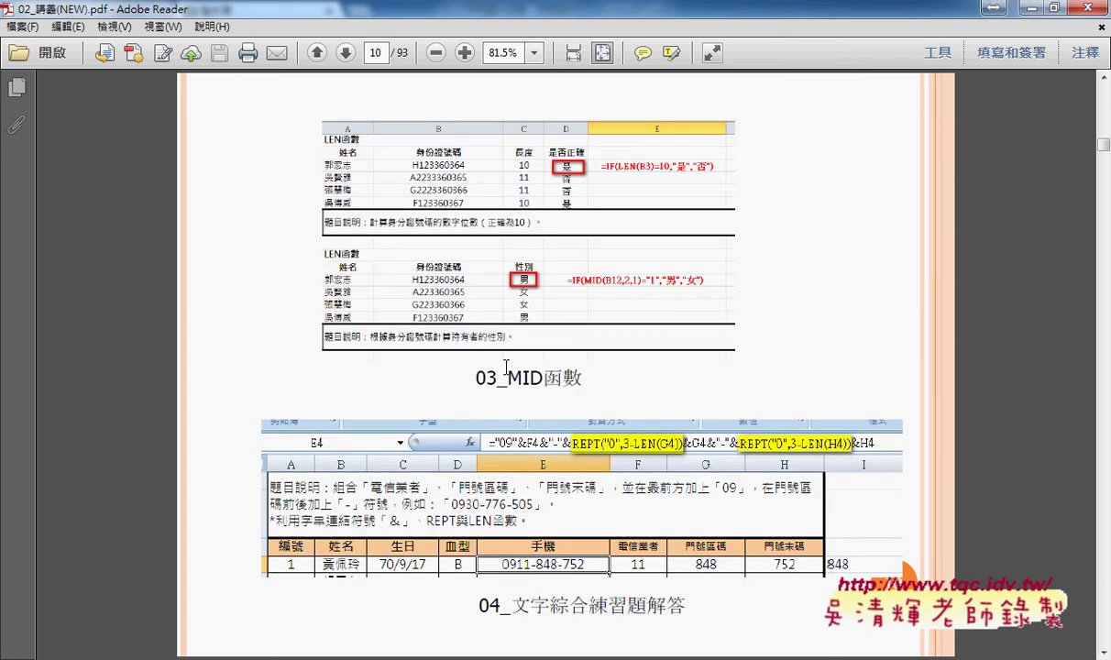
scroll(529, 437, "down", 10)
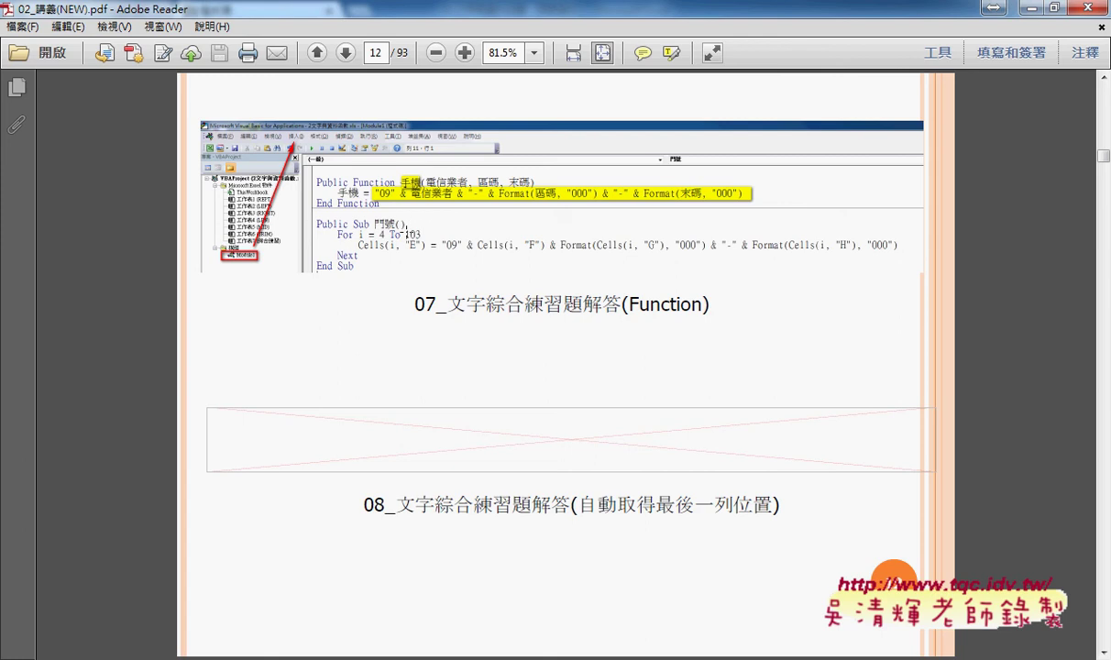
scroll(383, 215, "up", 5)
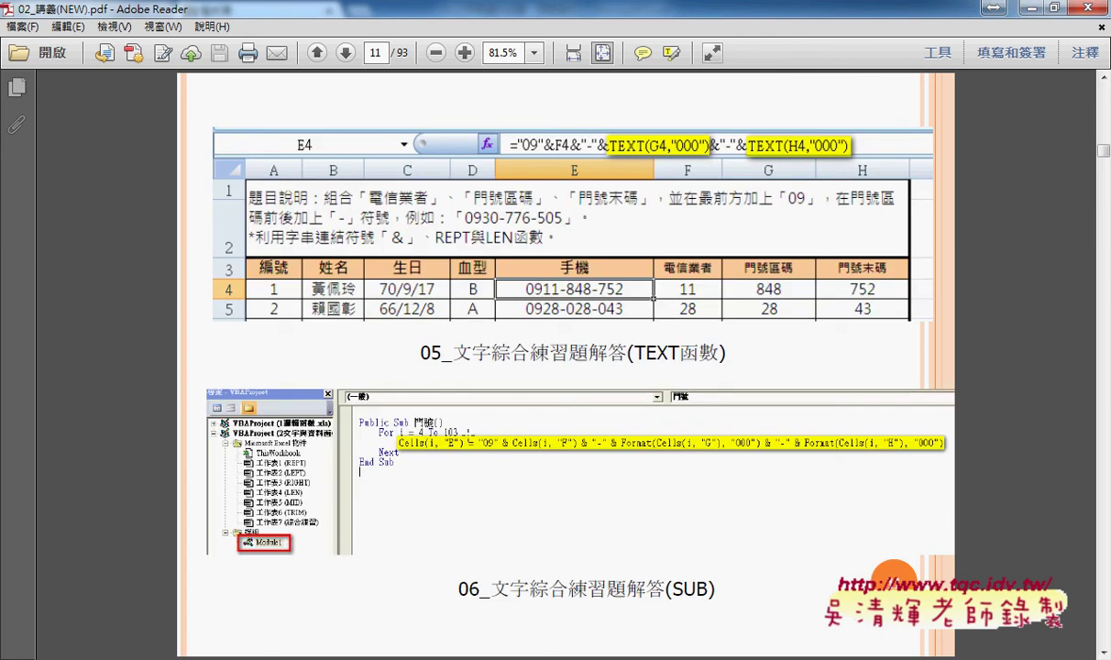
left_click(713, 52)
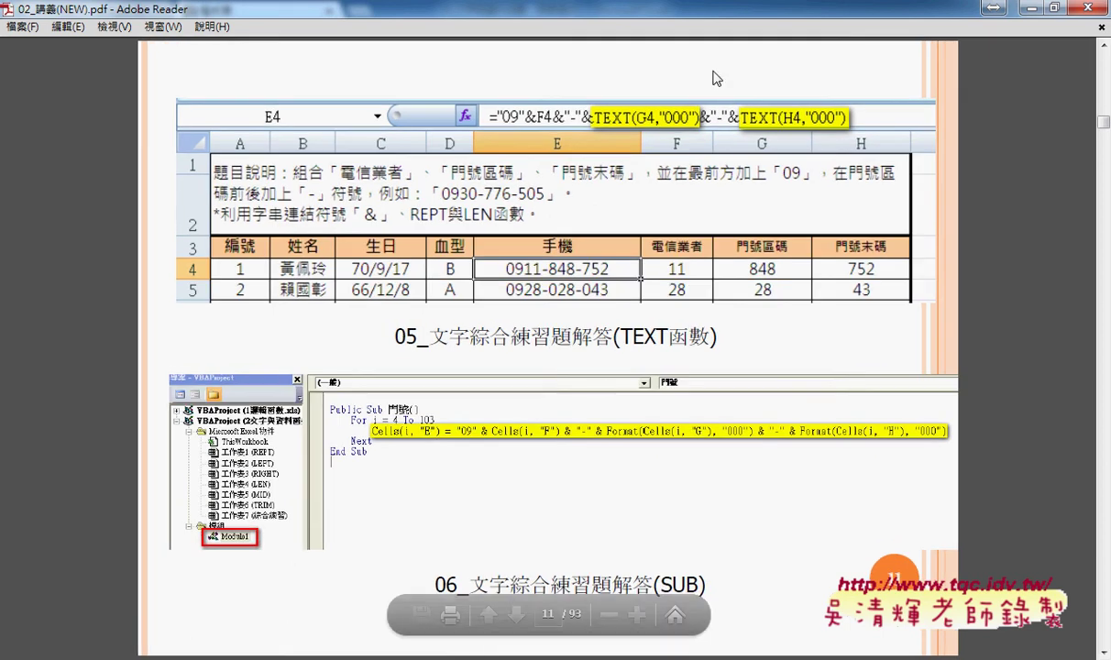
Jump to page 9, return to page 11, scroll on to page 12, then minimize Adobe Reader
left_click(548, 614)
type("9")
key("Return")
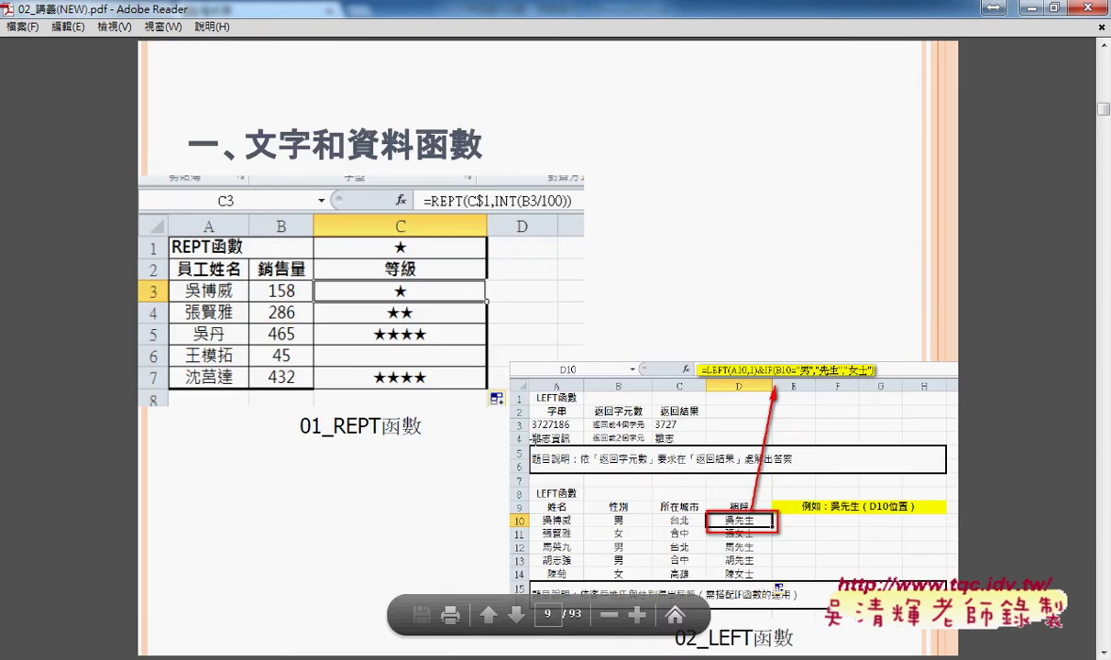
key("alt+Left")
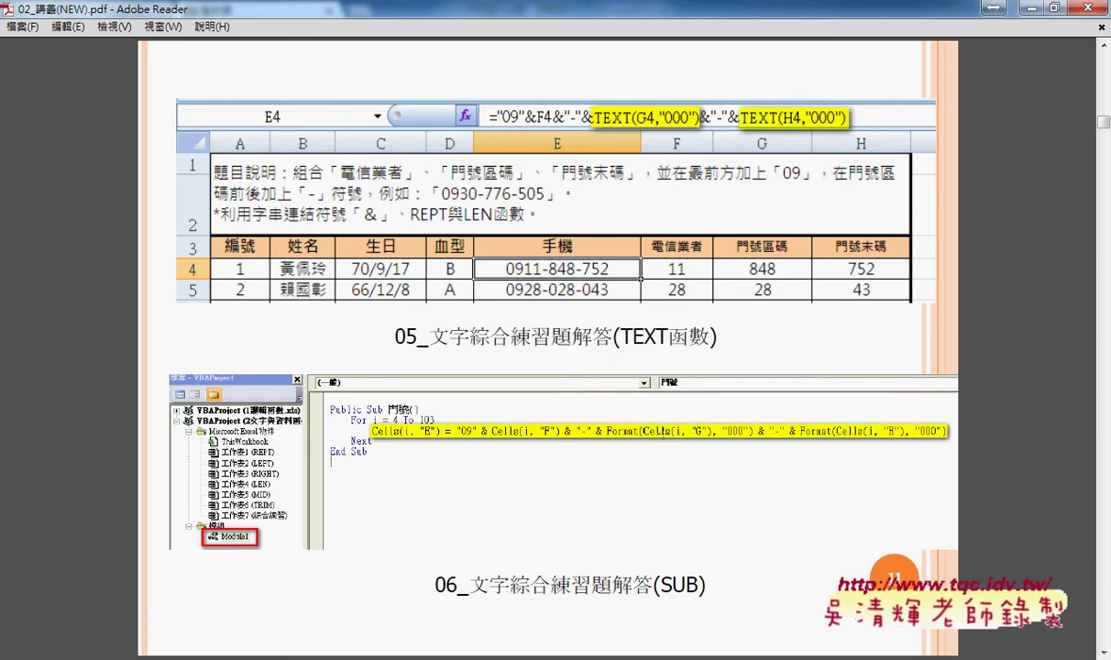
scroll(664, 435, "down", 3)
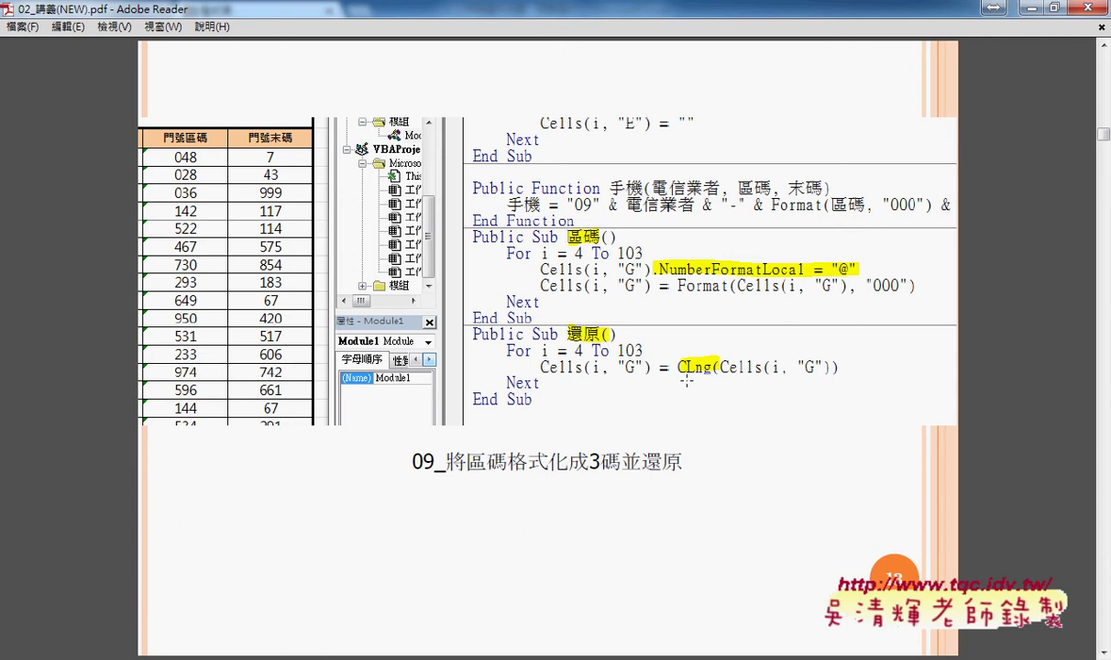
left_click(1032, 7)
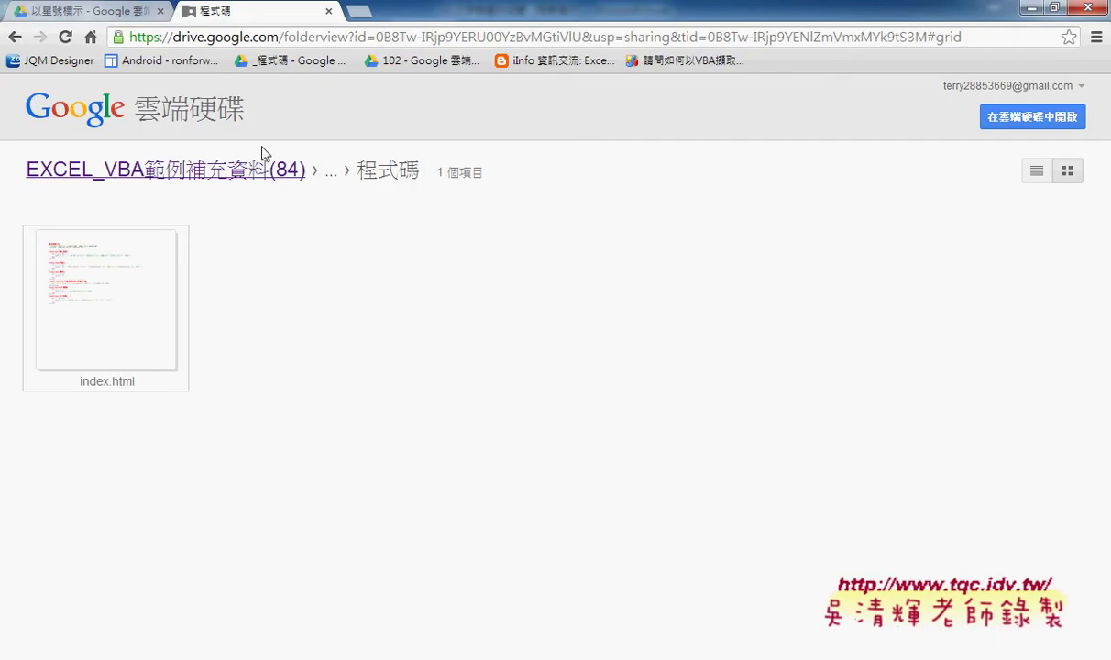
Use the breadcrumb to return to the parent EXCEL_VBA範例補充資料(84) folder
left_click(193, 172)
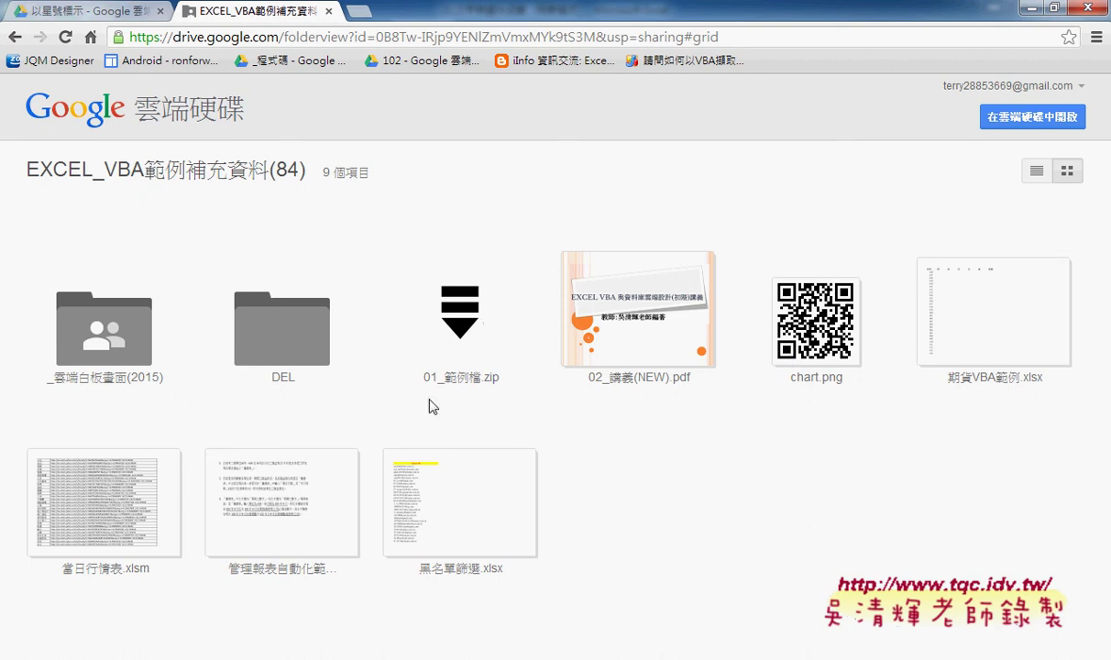
Go through _雲端白板畫面(2015), 01_函數練習 and 01_文字與資料函數 into the 程式碼 folder
left_click(107, 383)
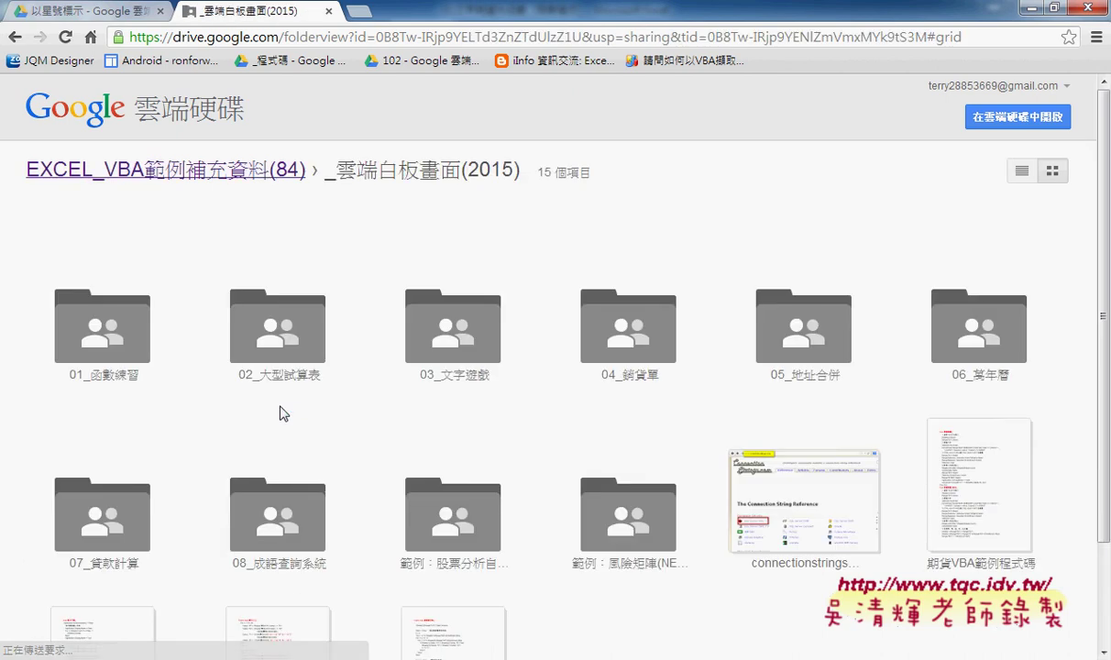
left_click(116, 381)
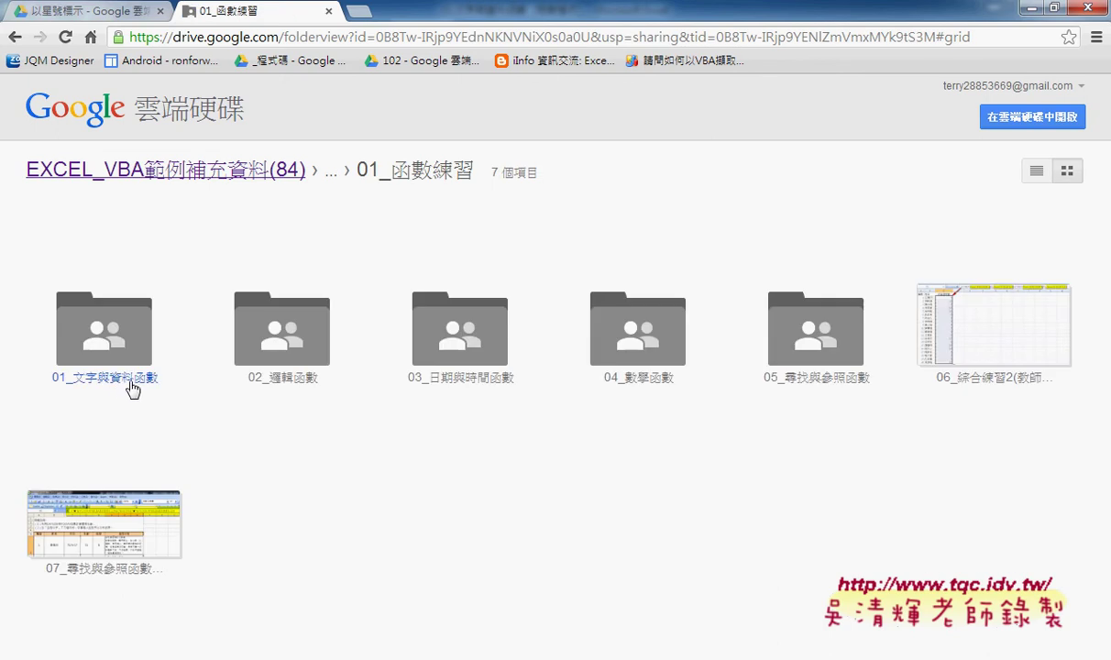
left_click(131, 386)
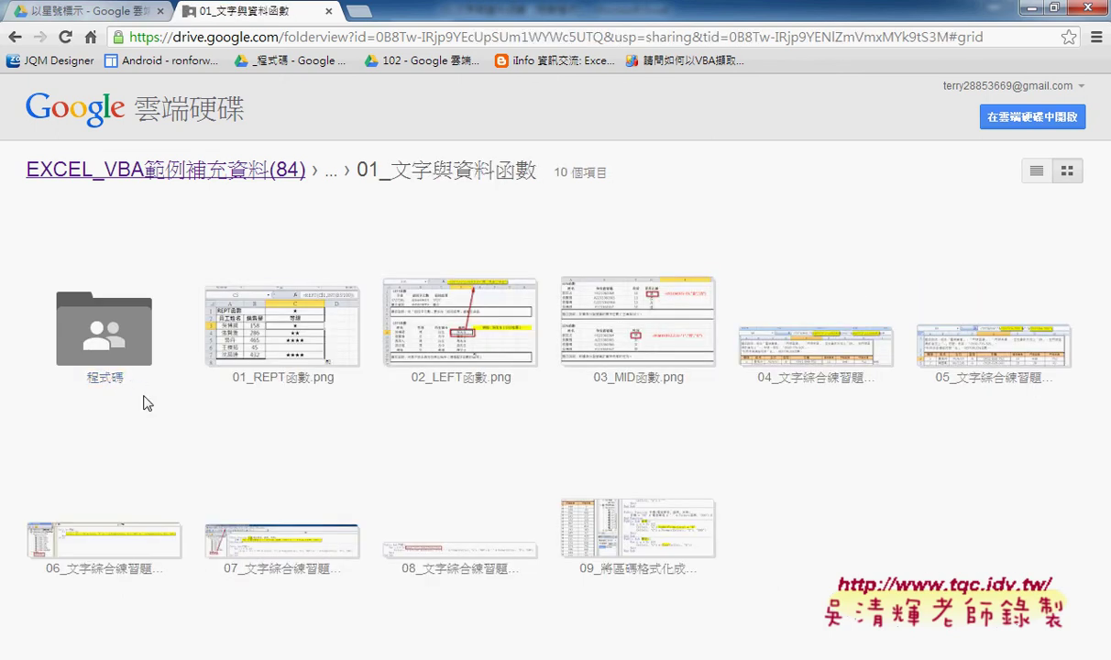
left_click_drag(392, 170, 535, 170)
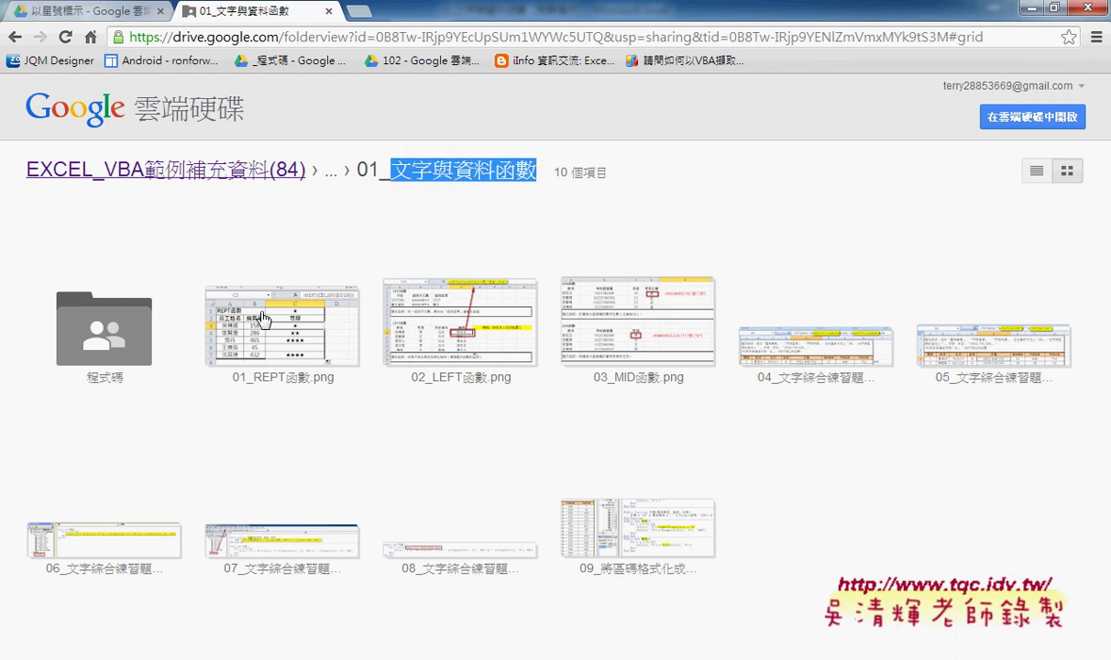
left_click(92, 354)
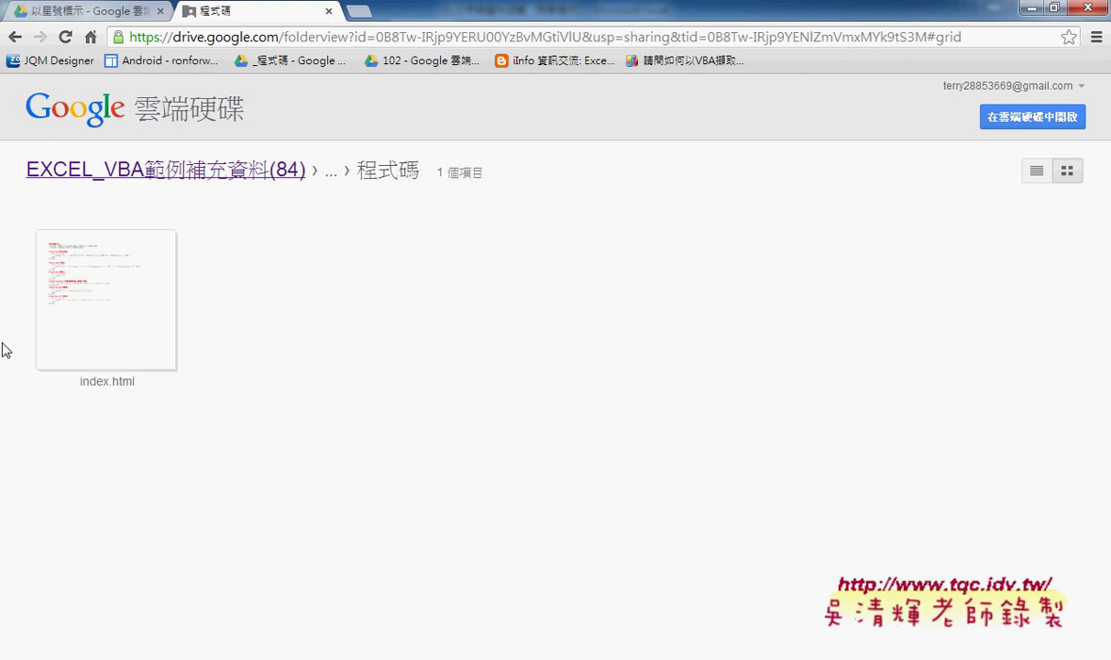
Preview index.html, highlight its 門號 Sub, and pop it out into Google Docs
double_click(73, 302)
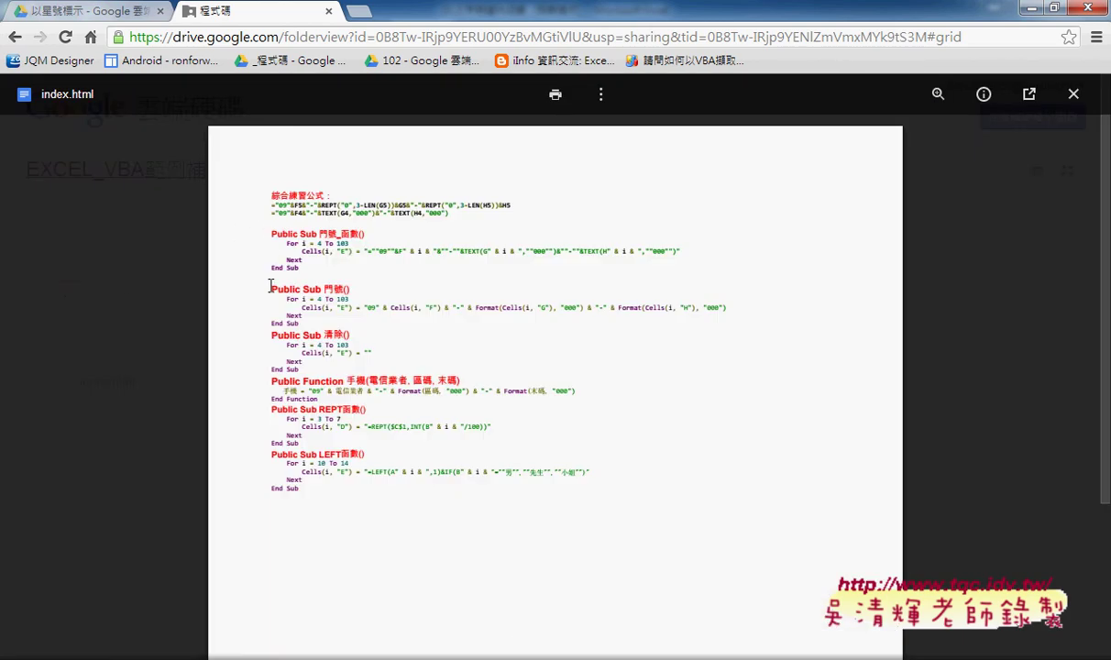
left_click_drag(270, 286, 349, 321)
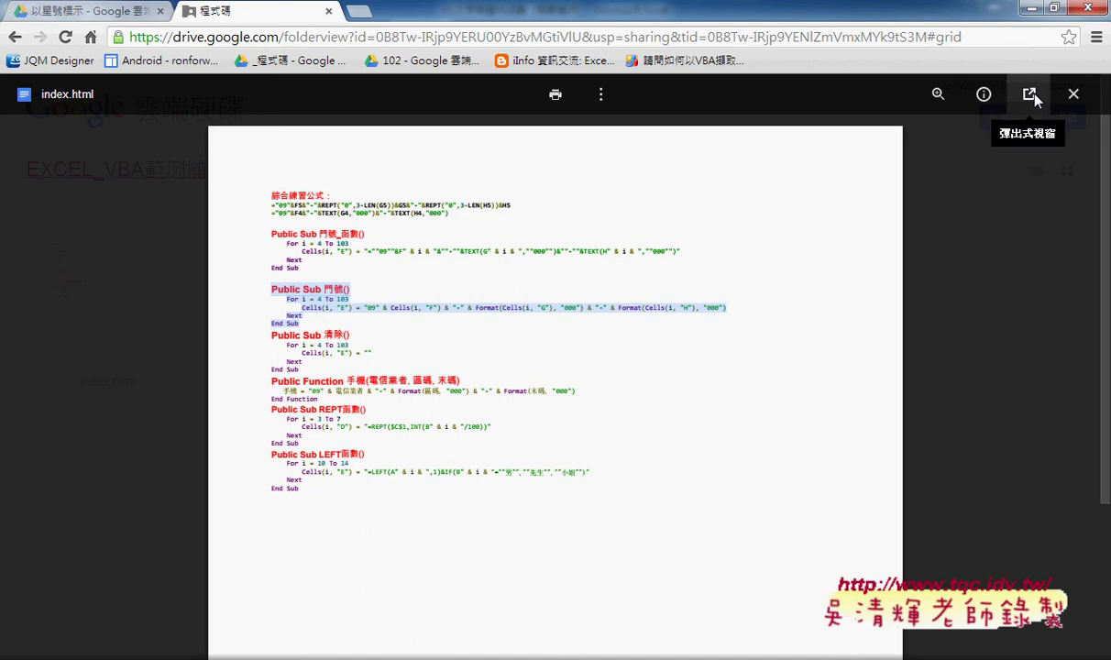
left_click(1031, 94)
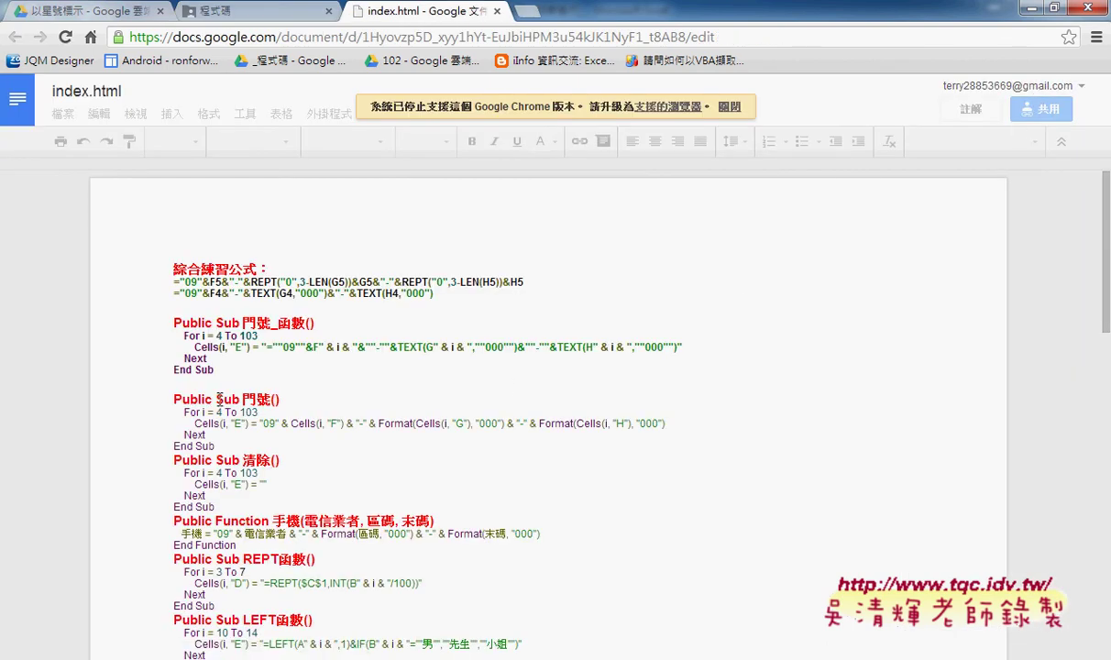
Select Public Sub 門號() through its End Sub, then bring the VBA editor forward
left_click_drag(202, 400, 270, 400)
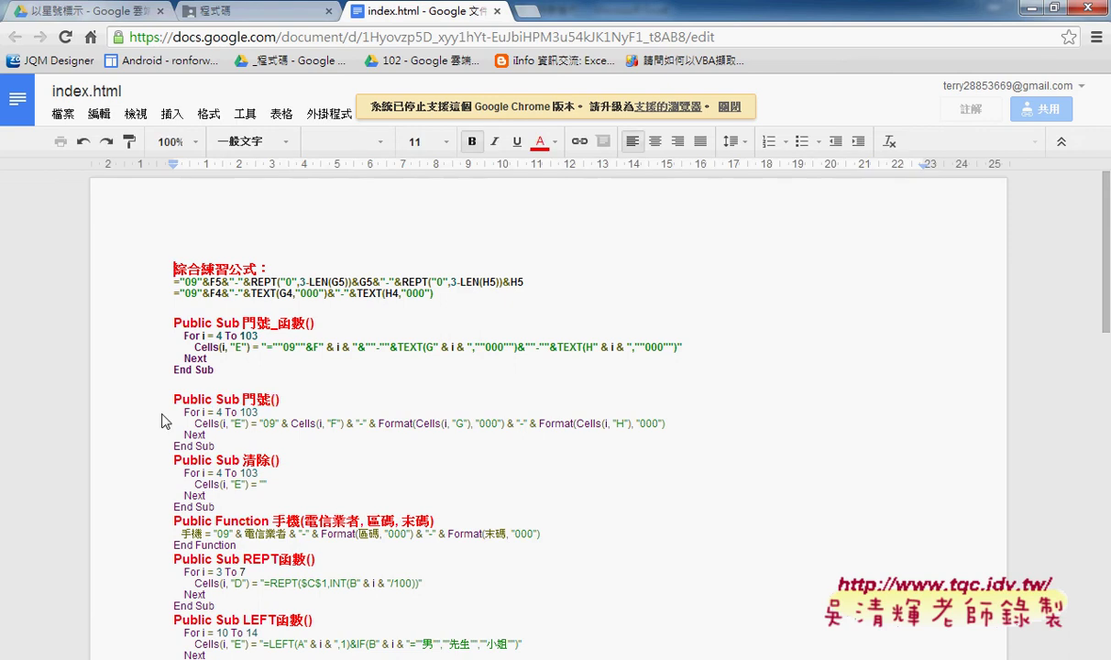
left_click_drag(173, 400, 292, 403)
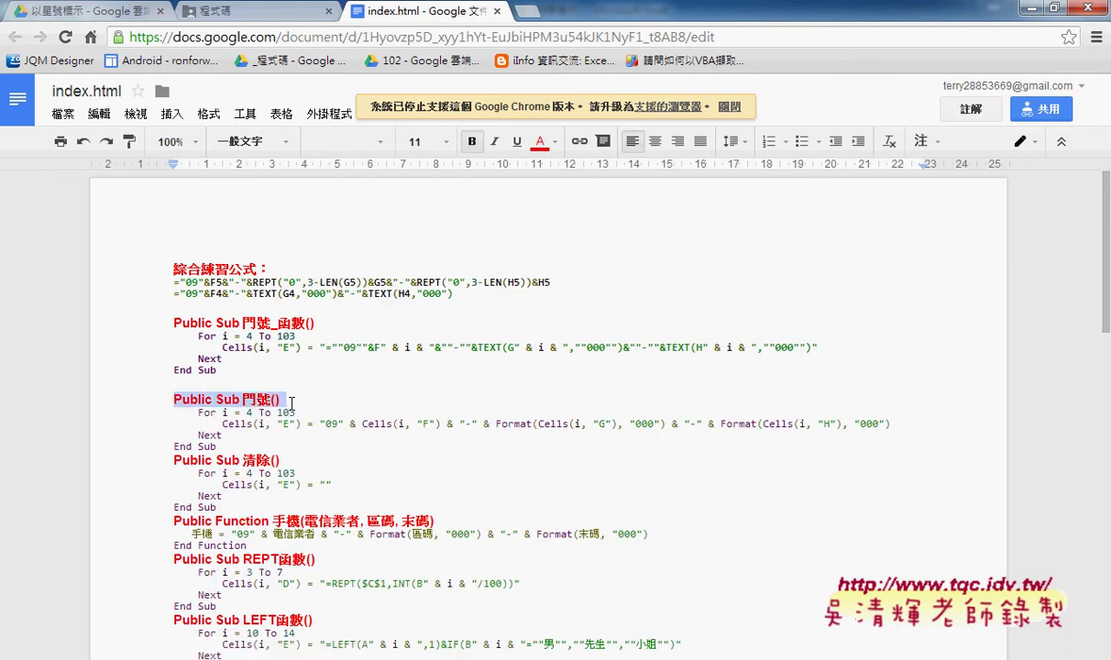
left_click_drag(291, 403, 285, 443)
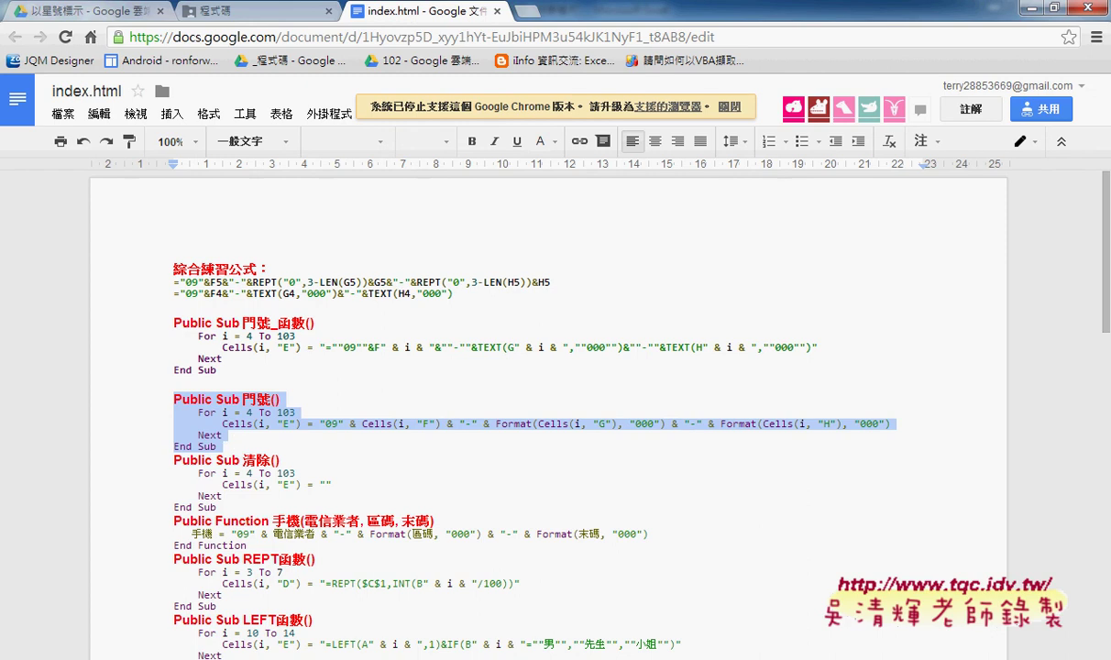
left_click(528, 550)
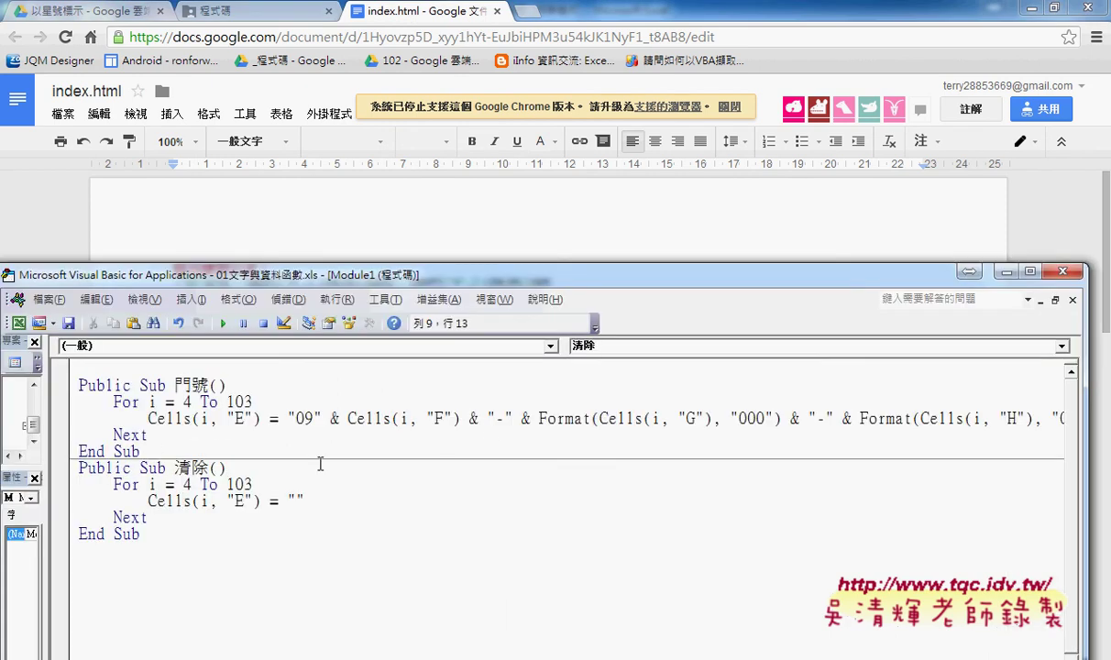
Delete the 門號 Sub from Module1, then undo to restore it
left_click_drag(320, 455, 230, 368)
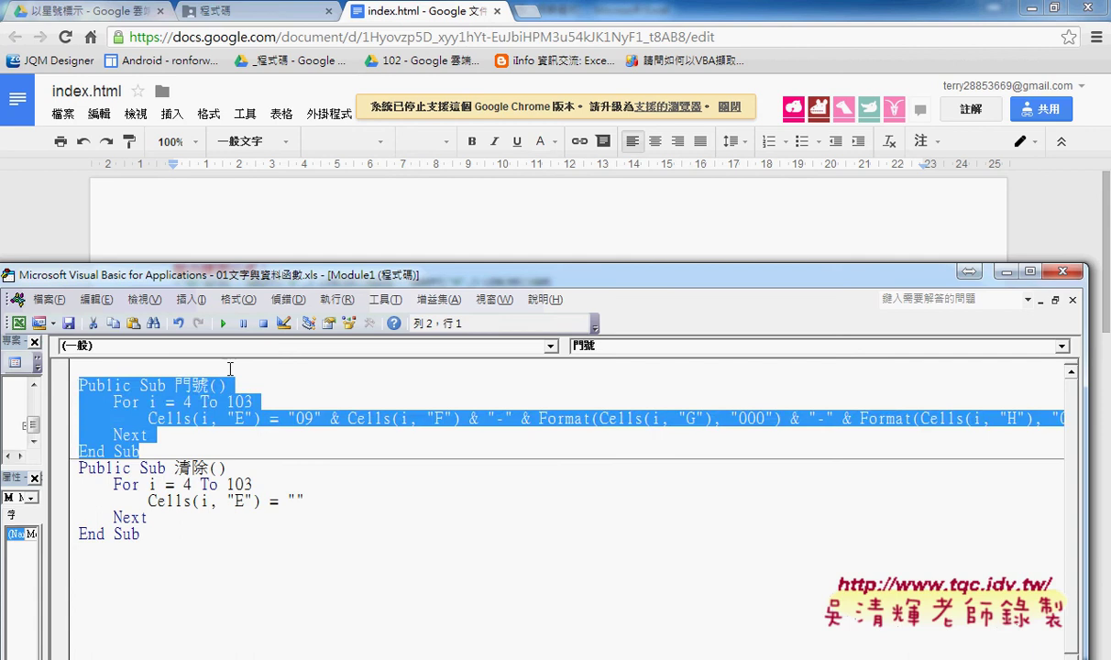
key("Delete")
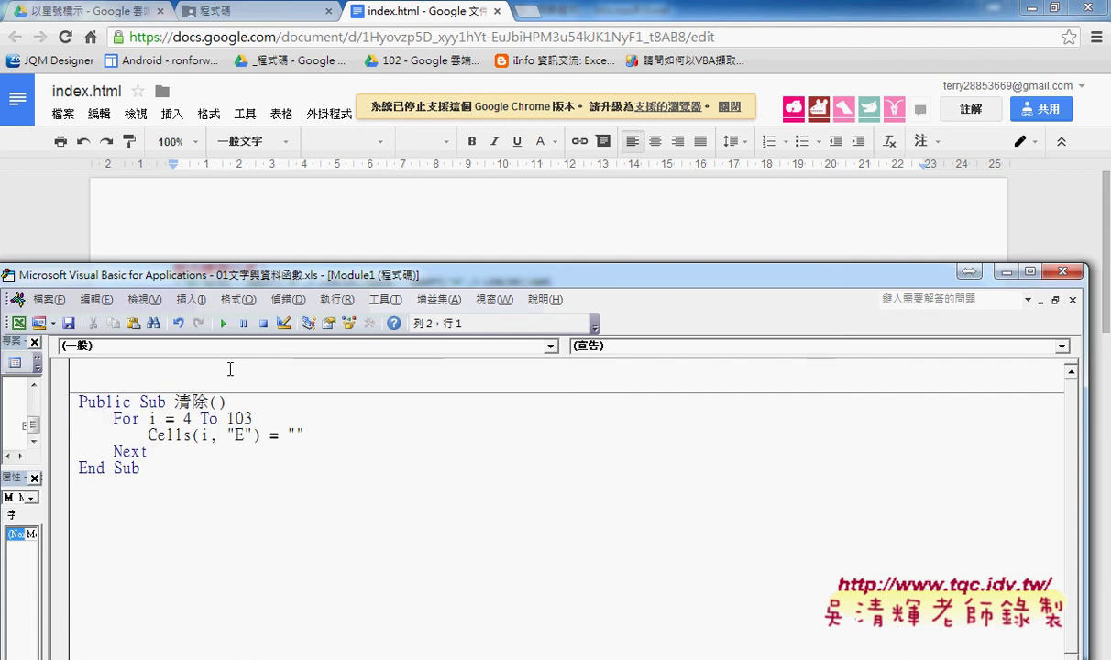
key("ctrl+z")
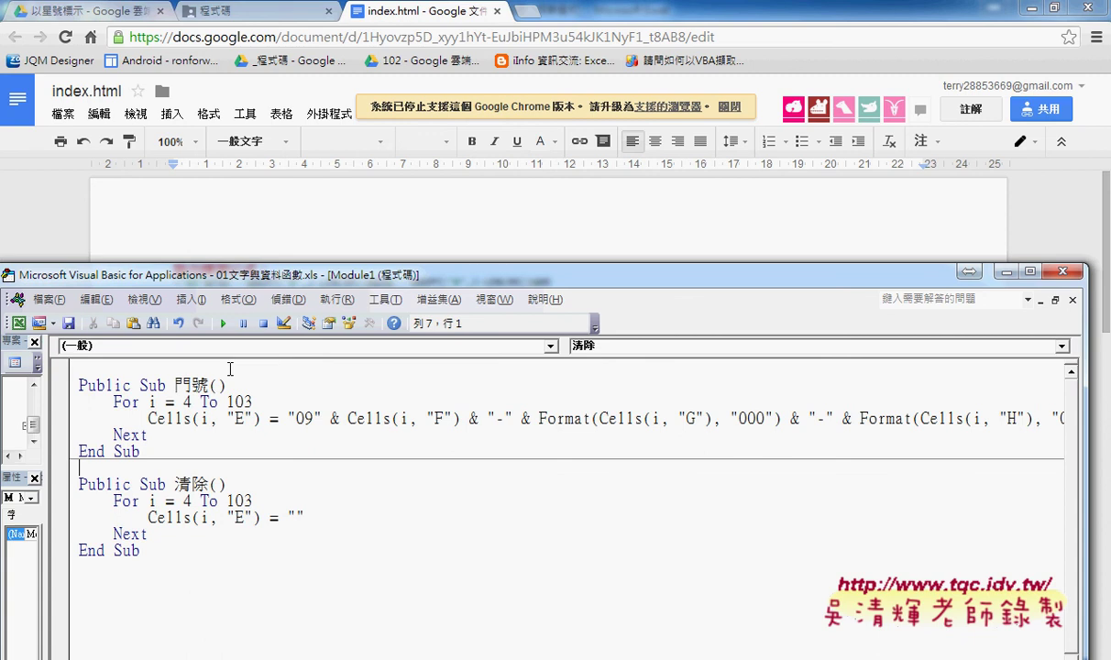
double_click(978, 274)
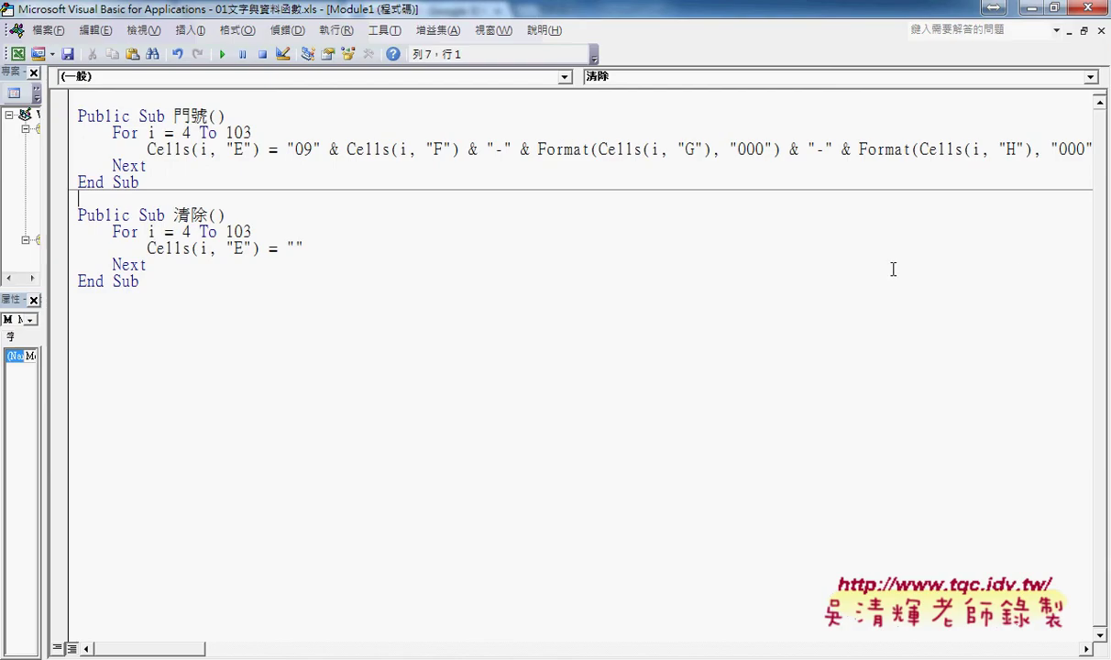
left_click(575, 150)
left_click_drag(773, 150, 732, 143)
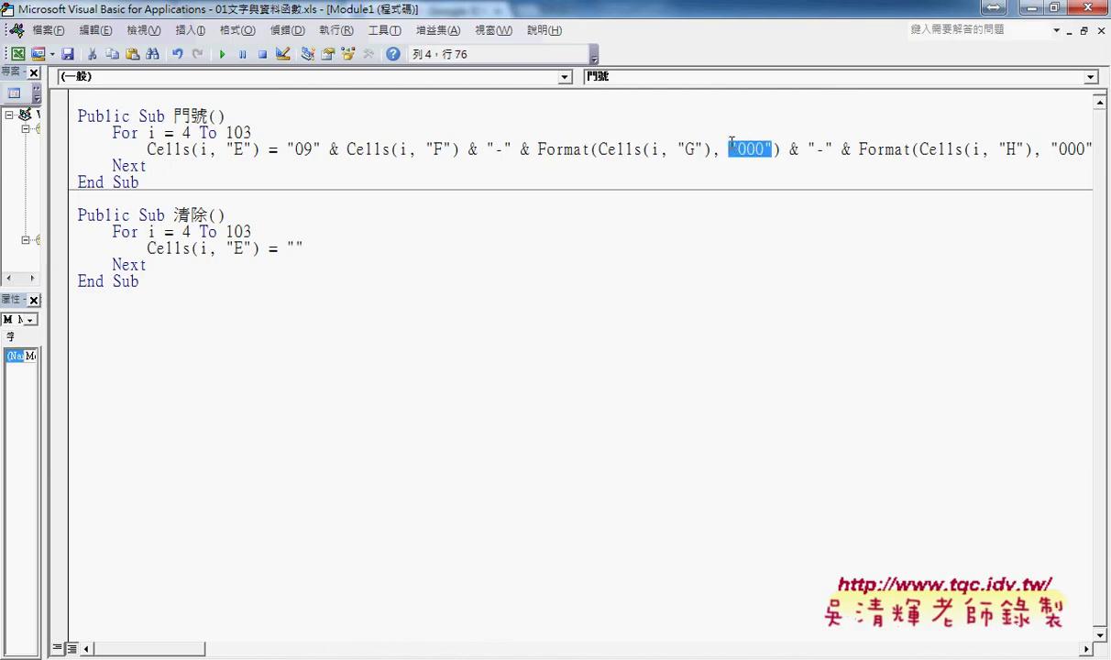
left_click(563, 149)
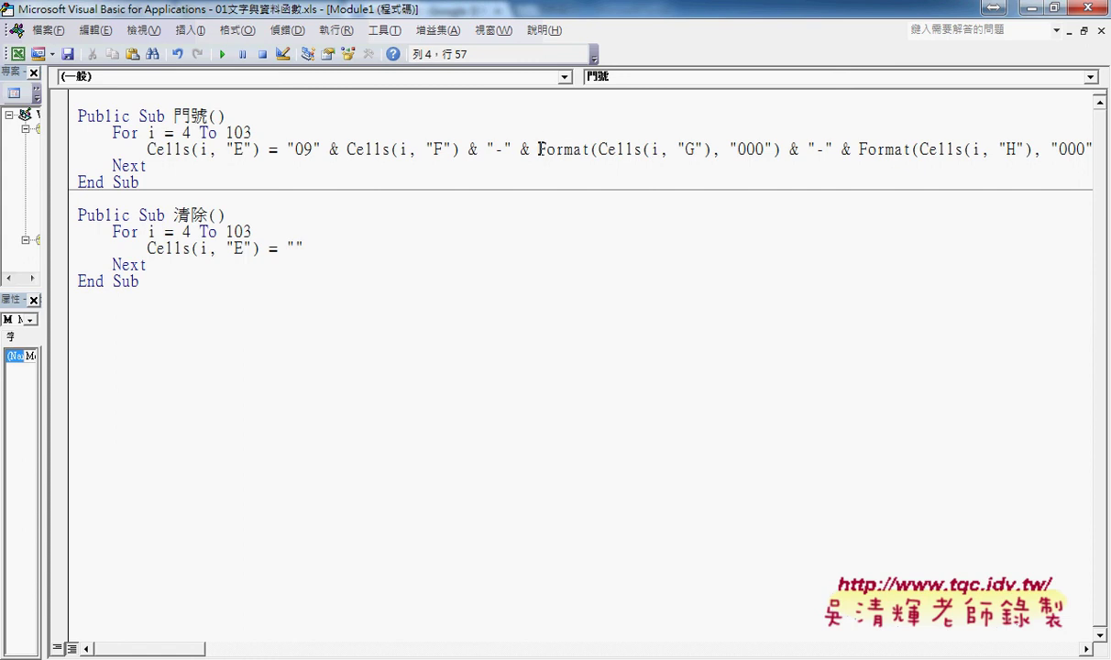
left_click_drag(537, 148, 589, 148)
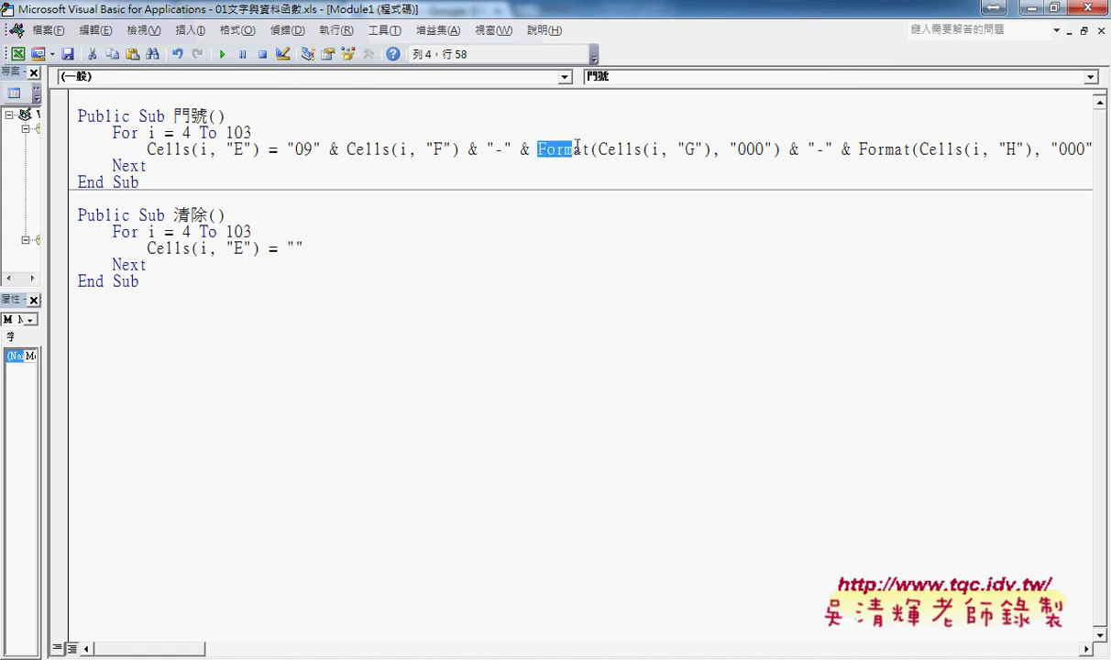
left_click(555, 149)
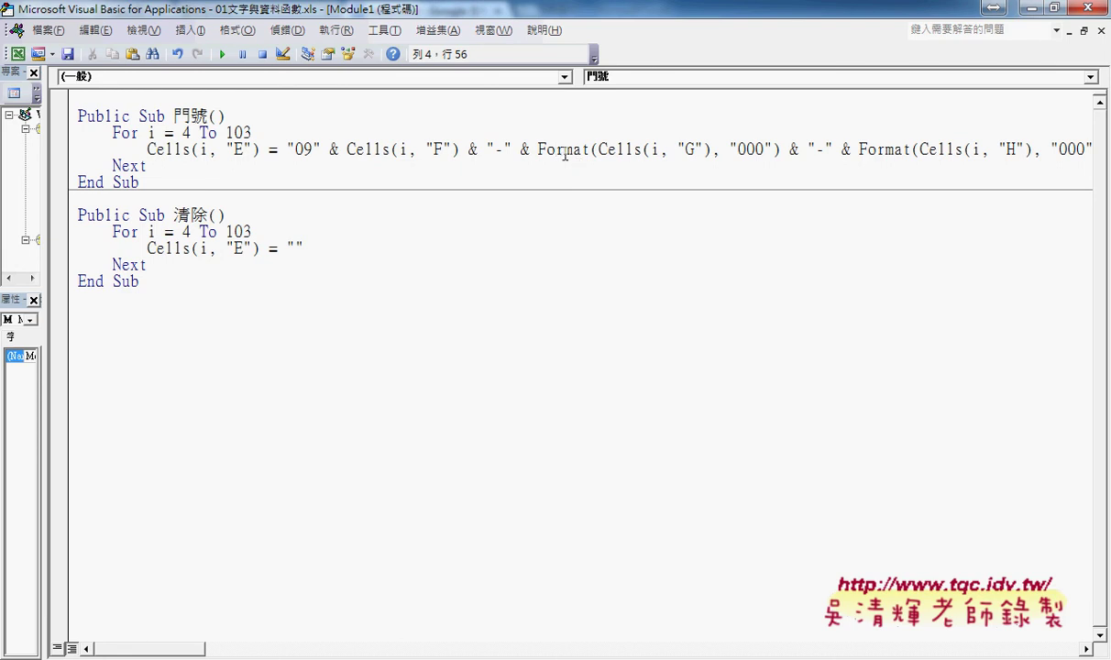
left_click(392, 55)
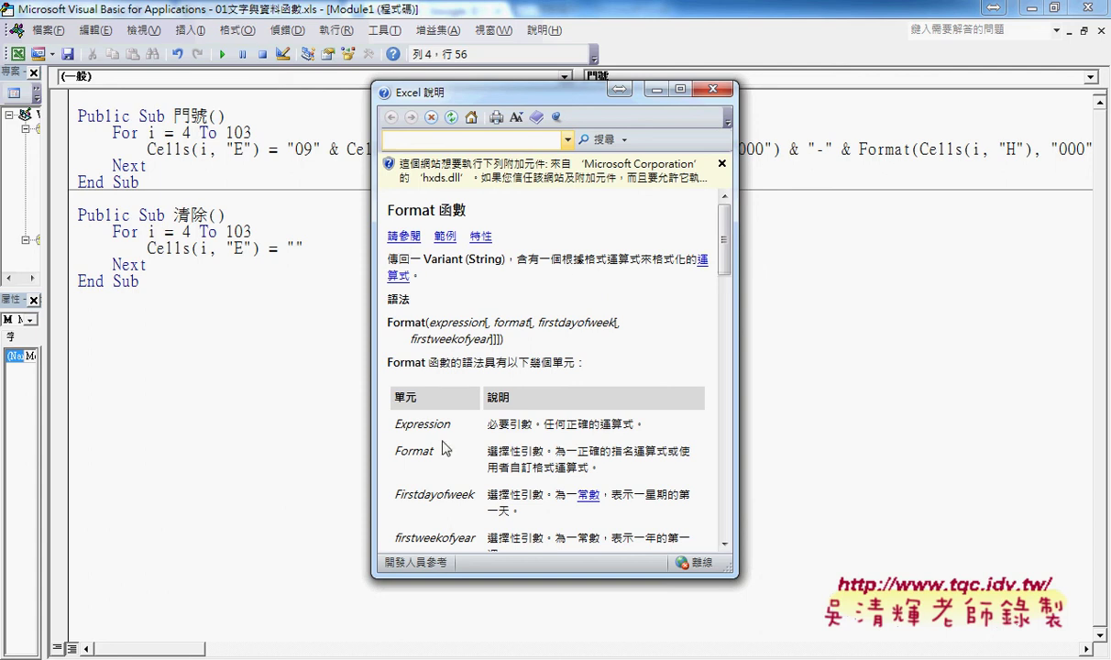
left_click_drag(728, 254, 727, 474)
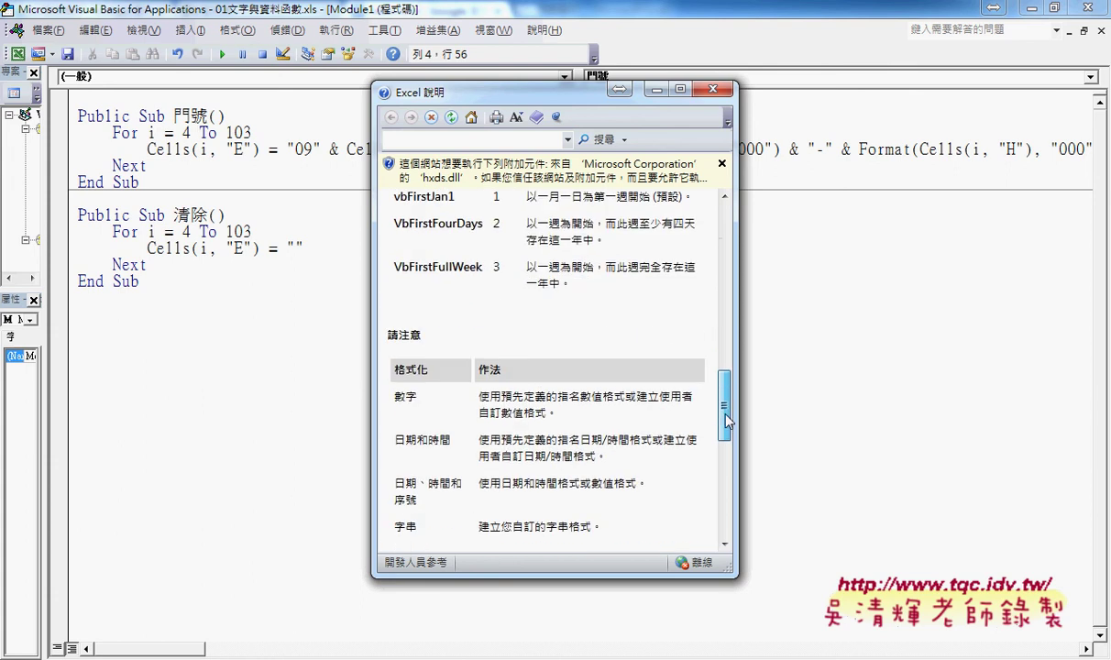
left_click_drag(726, 504, 729, 526)
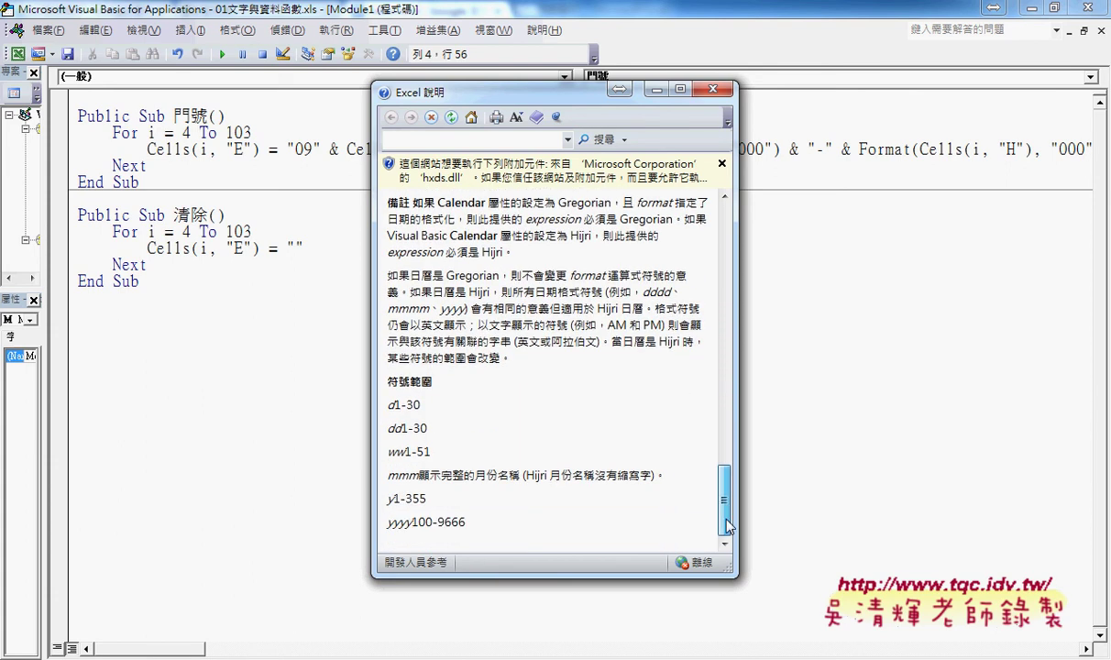
mouse_move(729, 525)
left_mouse_down()
mouse_move(750, 355)
mouse_move(742, 250)
left_mouse_up()
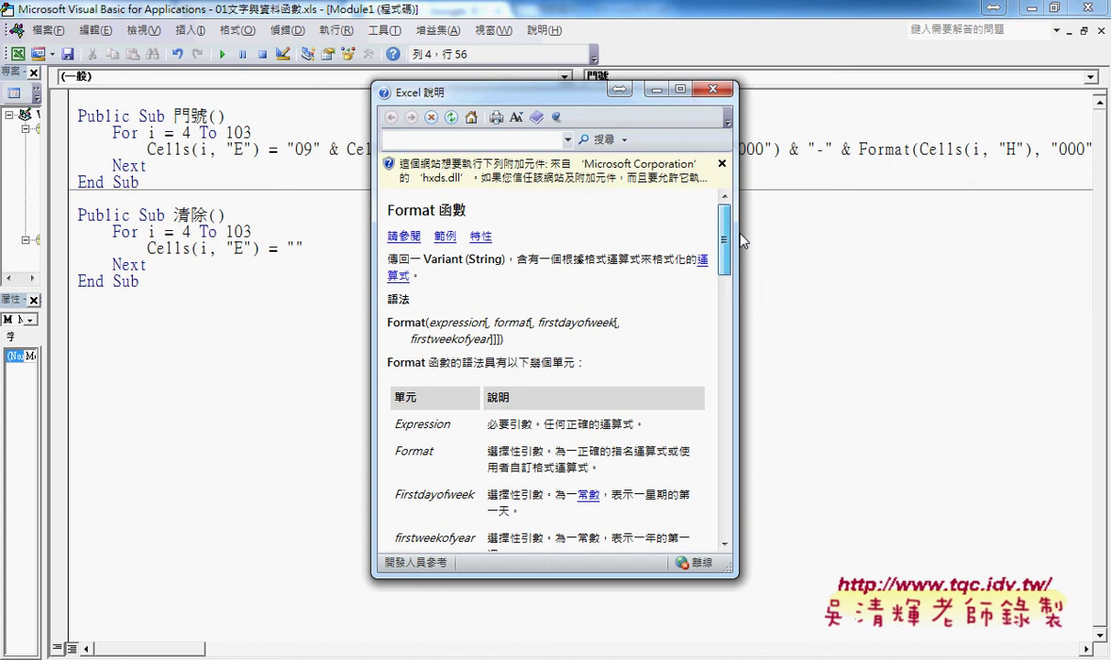
left_click(447, 237)
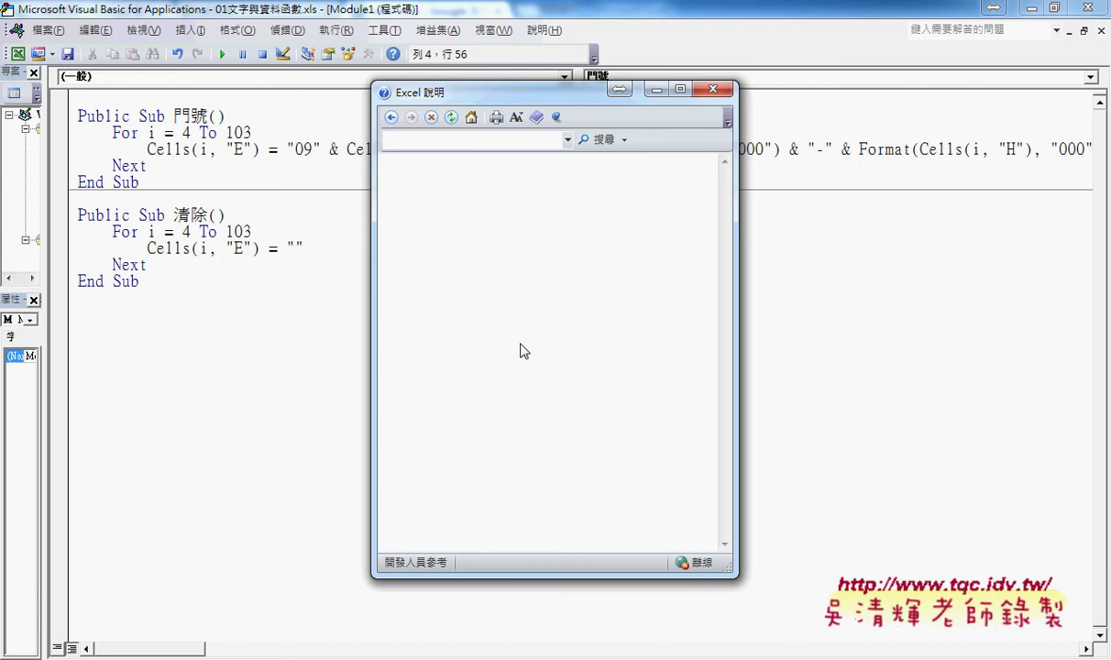
left_click(714, 90)
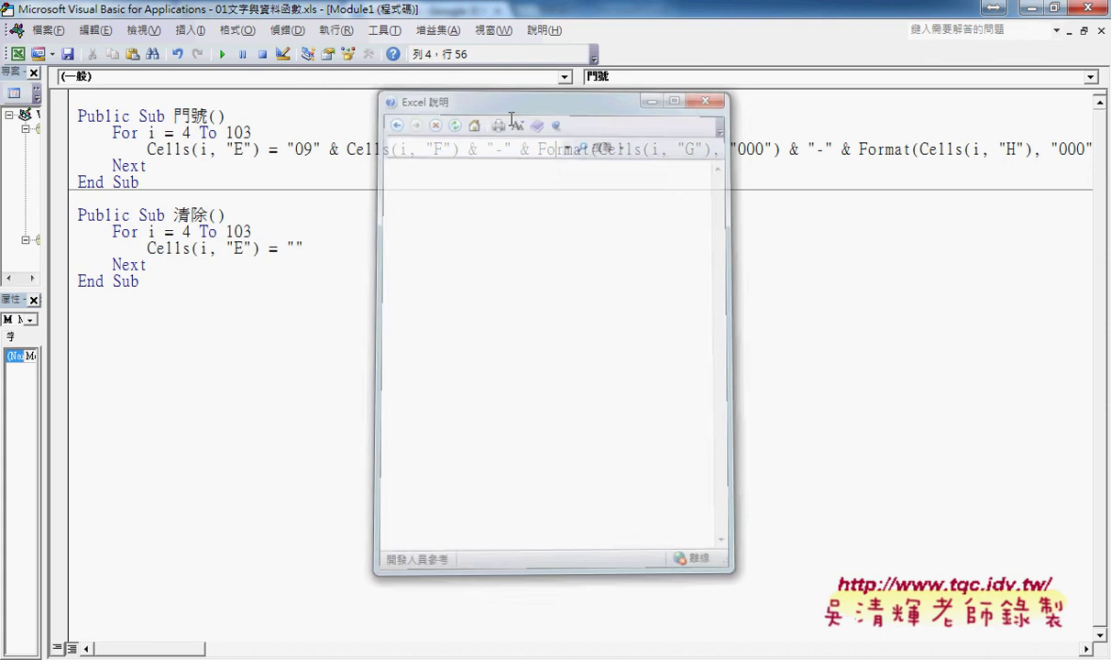
Close the Format help, select the 清除 macro body, and switch to Google Docs
left_click(115, 177)
left_click_drag(140, 281, 56, 227)
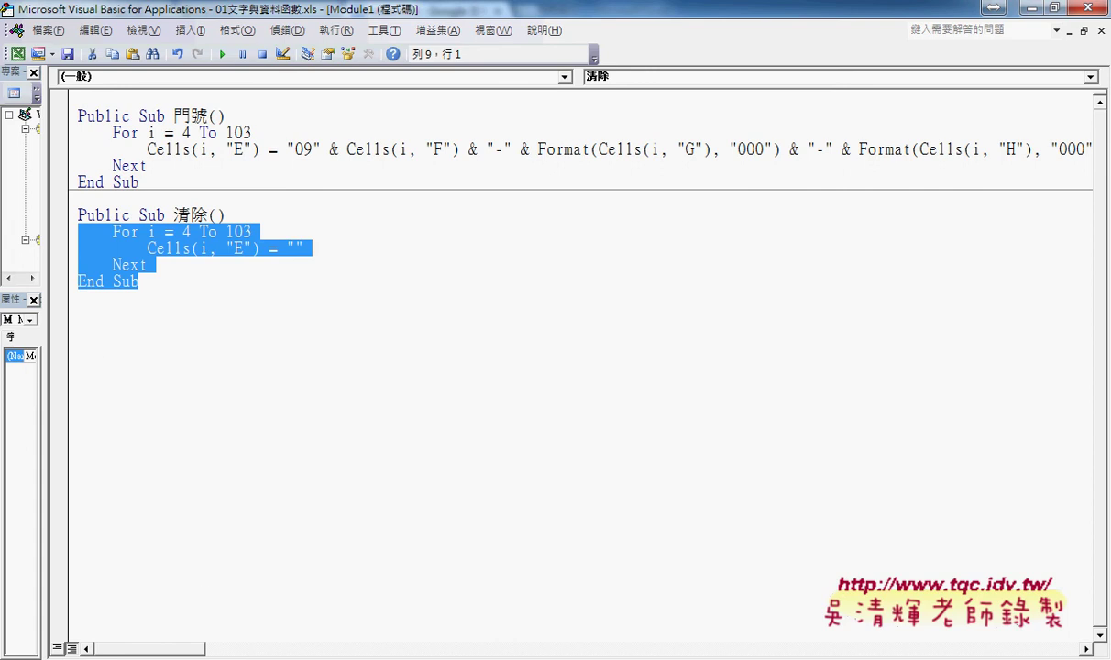
key("alt+Tab")
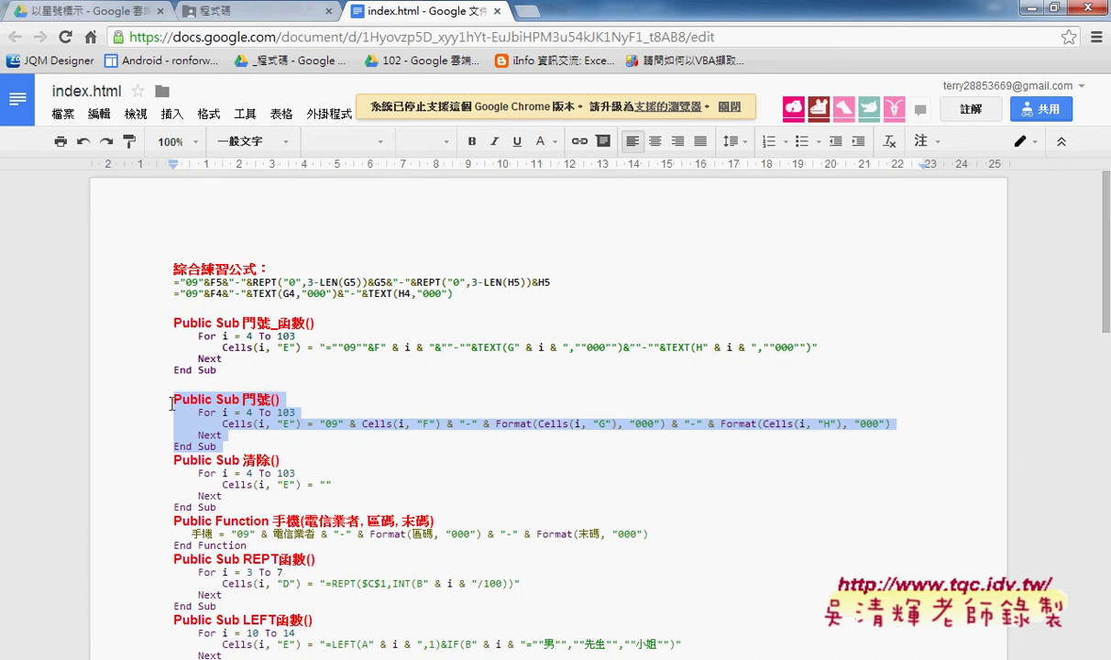
Select the full 門號 and 清除 macro code, then return to the Excel VBA editor
left_click_drag(171, 399, 223, 435)
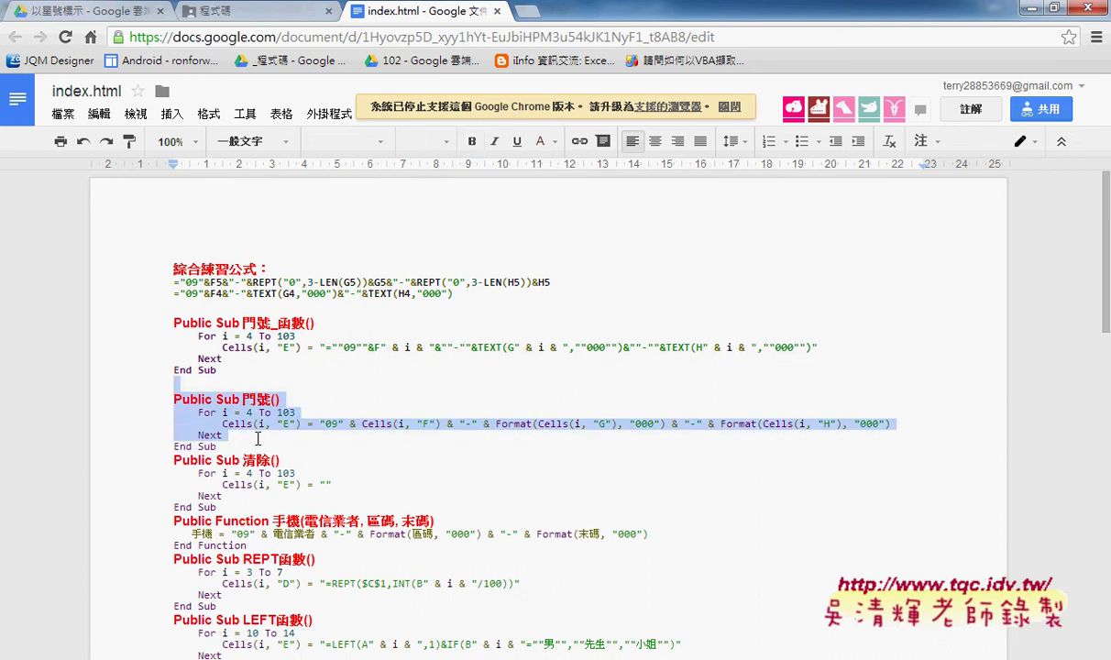
left_click(223, 434)
left_click_drag(173, 399, 285, 507)
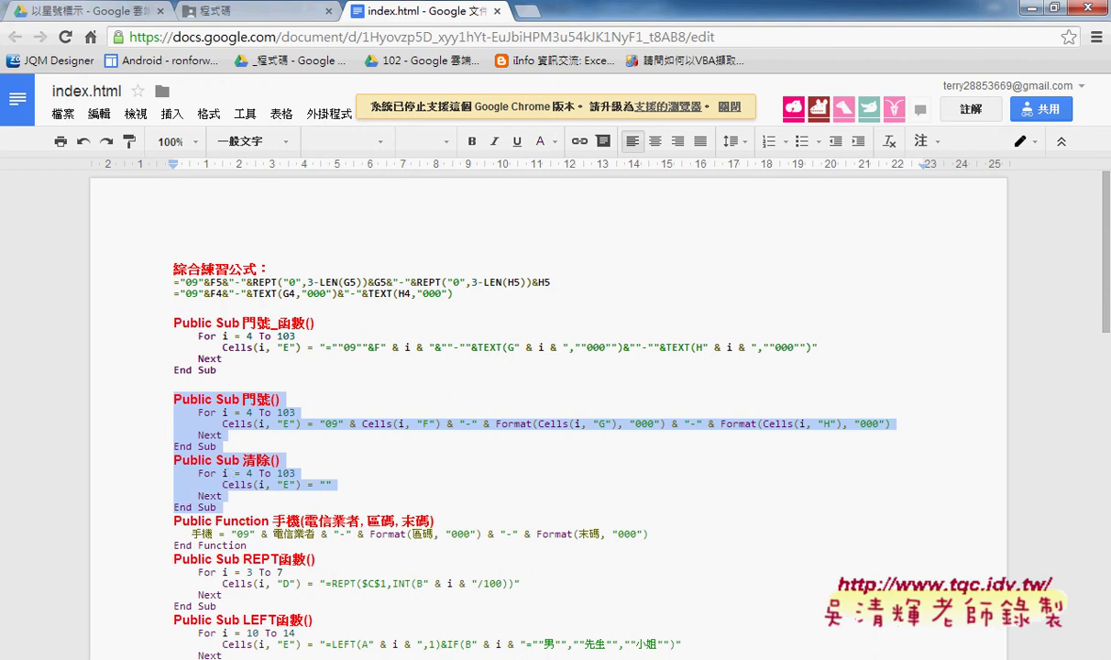
left_click(453, 659)
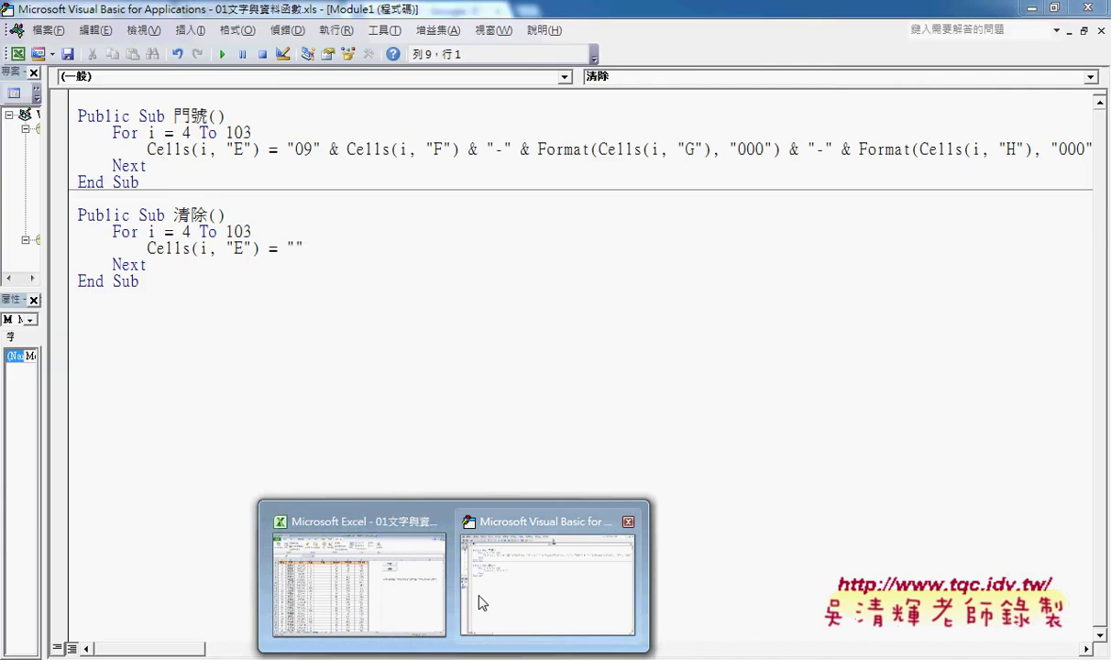
Paste the 門號 and 清除 macros over Module1's code and widen the Project Explorer panel
left_click(479, 596)
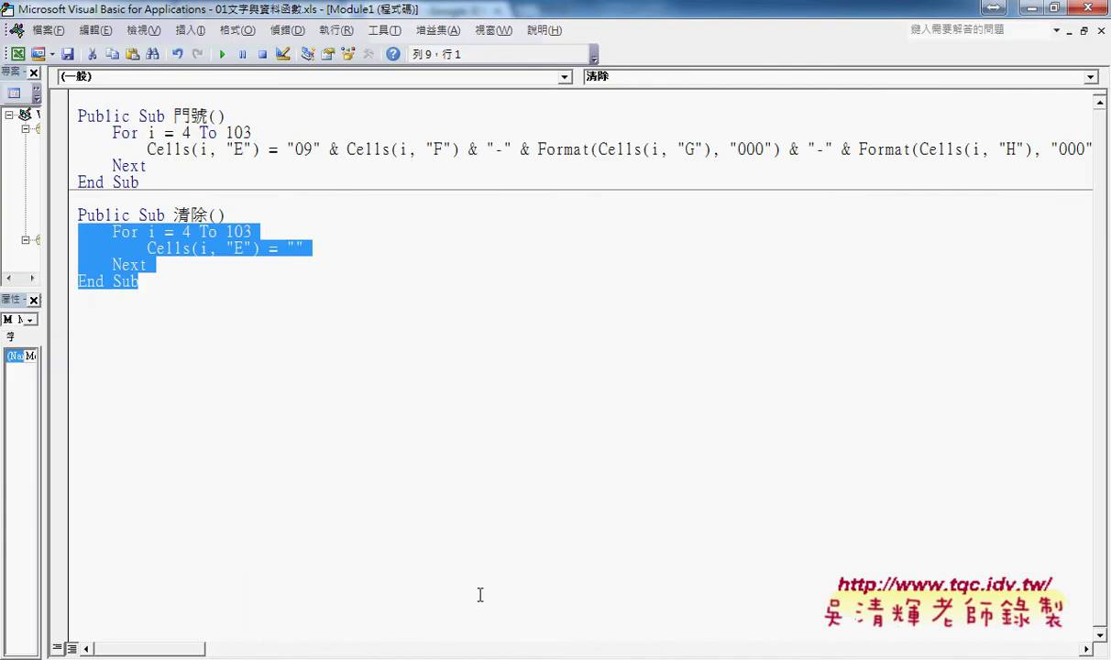
mouse_move(169, 292)
left_mouse_down()
mouse_move(54, 199)
mouse_move(30, 123)
left_mouse_up()
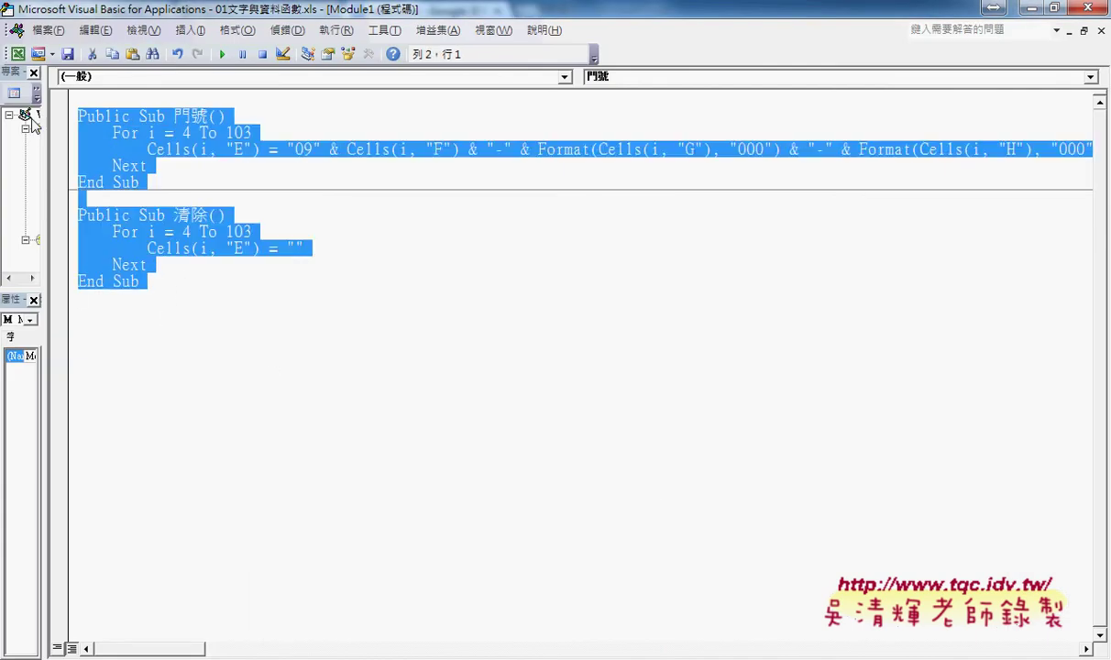
key("ctrl+v")
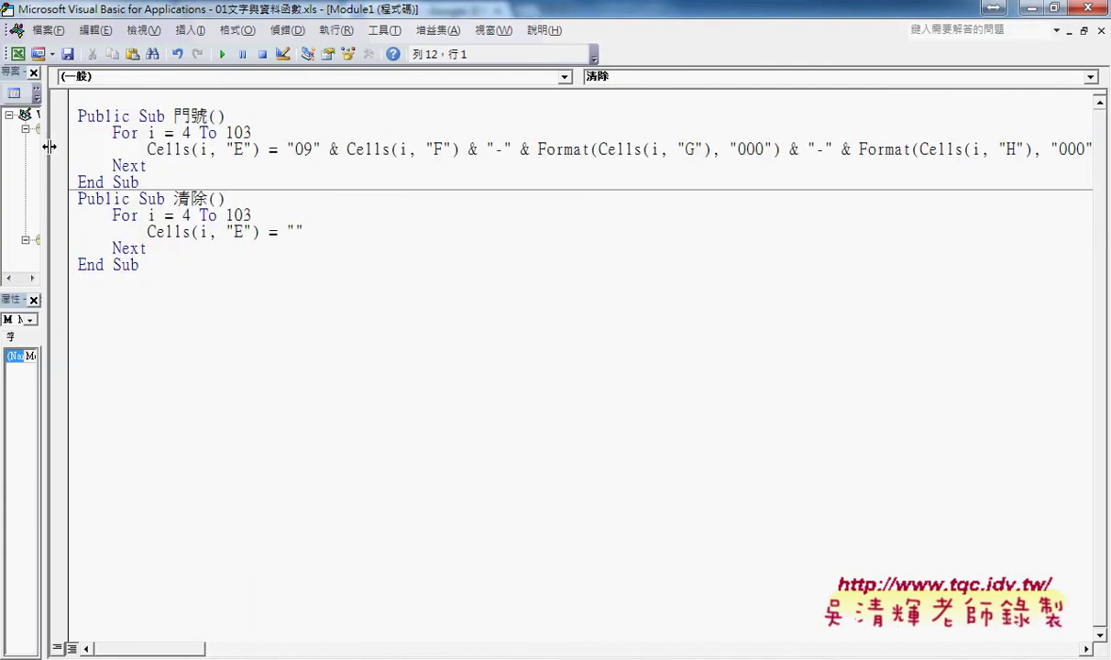
mouse_move(43, 146)
left_mouse_down()
mouse_move(134, 177)
mouse_move(197, 165)
left_mouse_up()
left_click(298, 133)
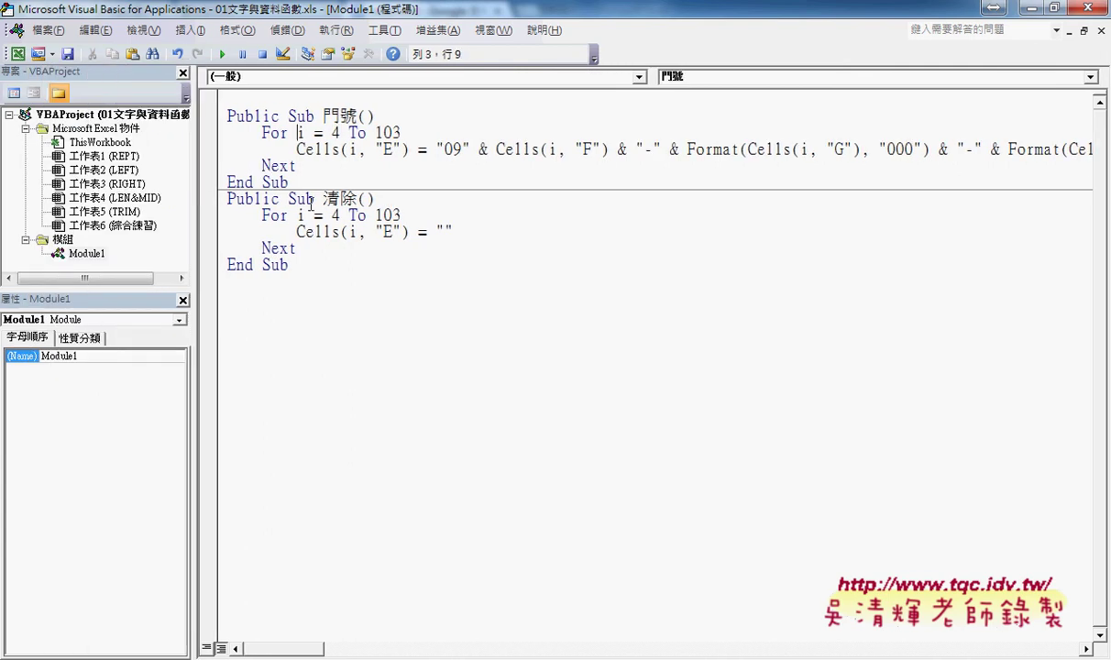
left_click(309, 216)
Restore and raise the editor window, then close Project Explorer, Properties and the Module1 window
double_click(218, 11)
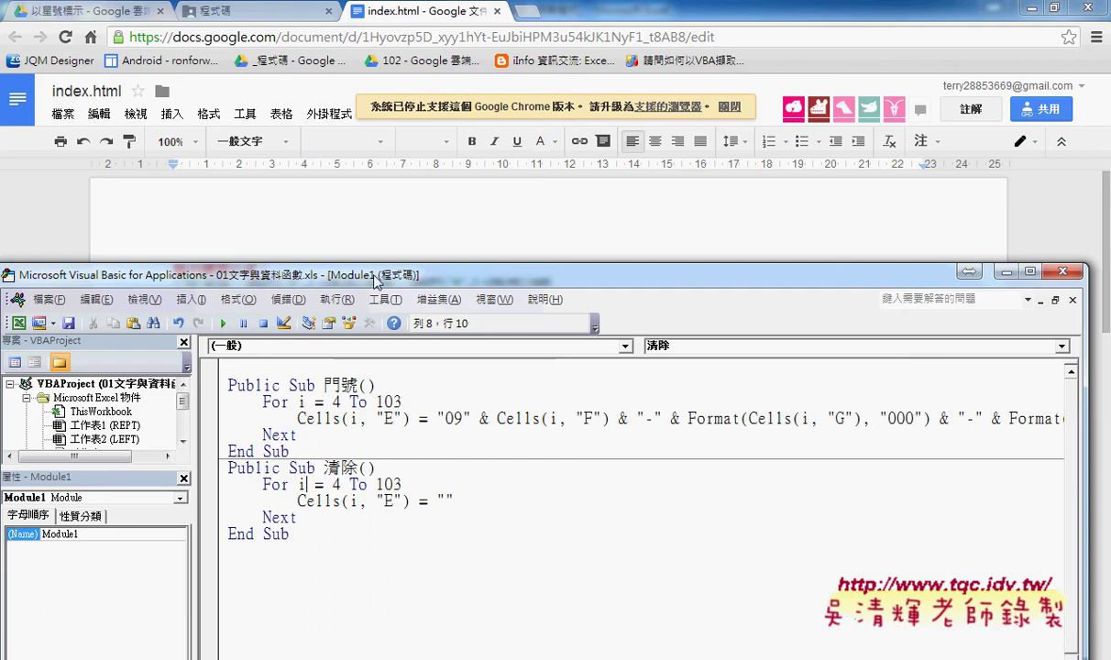
left_click_drag(355, 273, 376, 107)
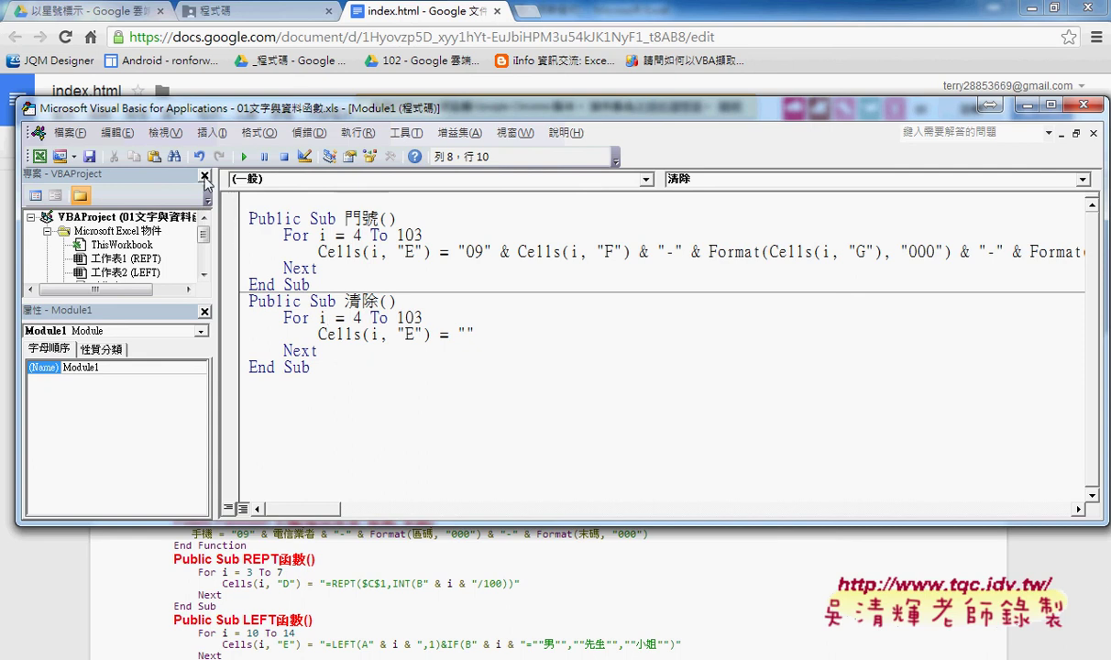
left_click(204, 176)
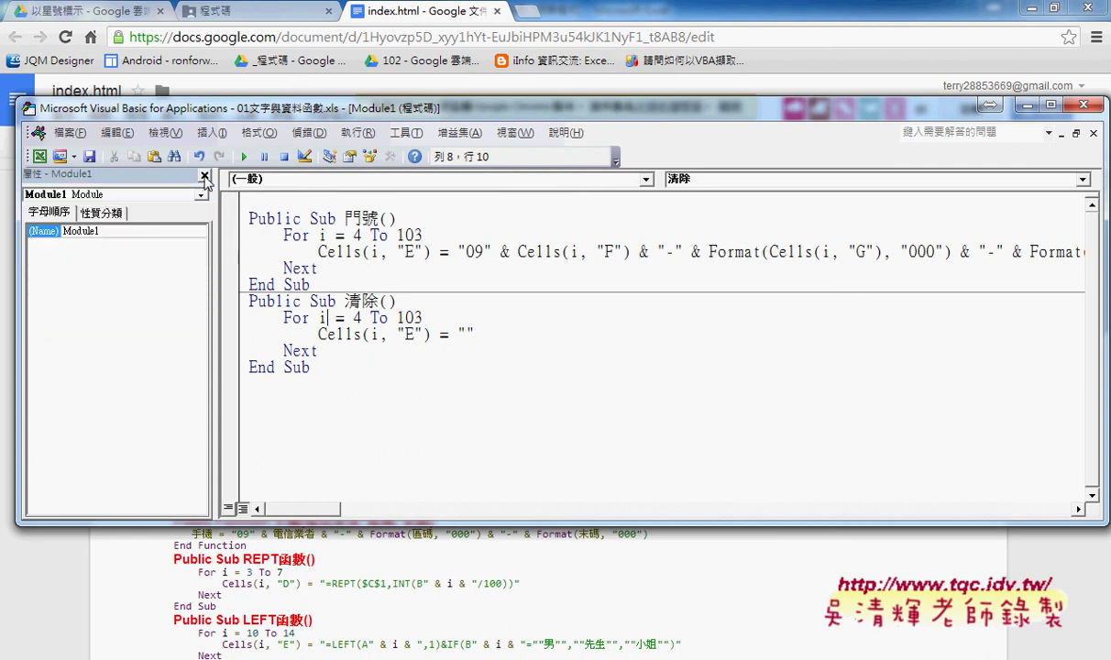
left_click(205, 176)
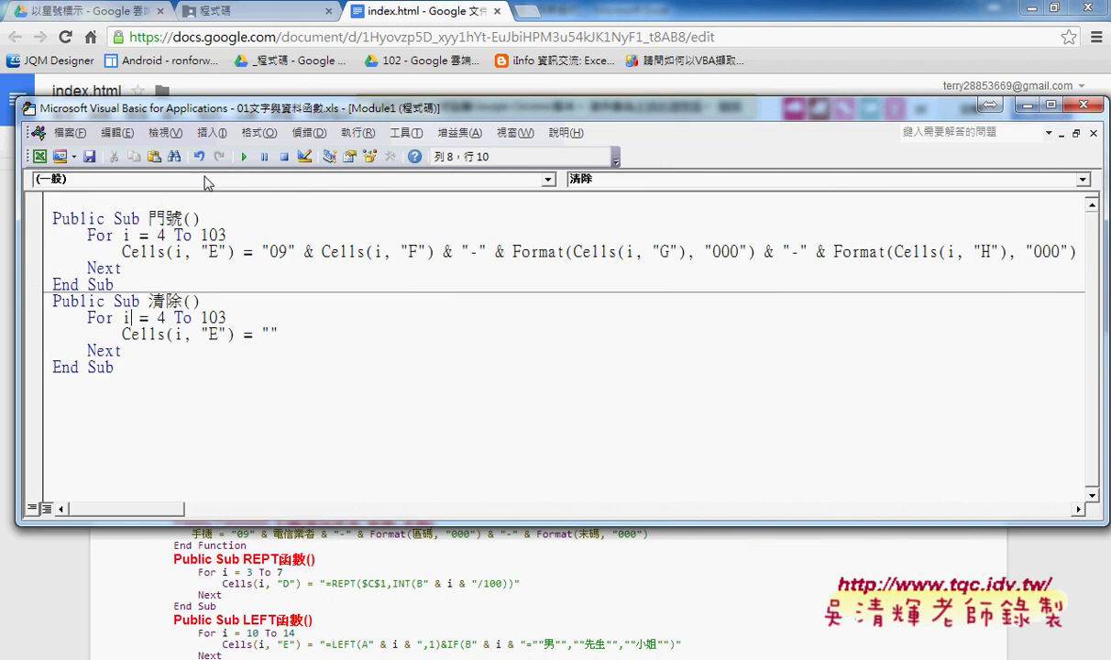
left_click(1093, 133)
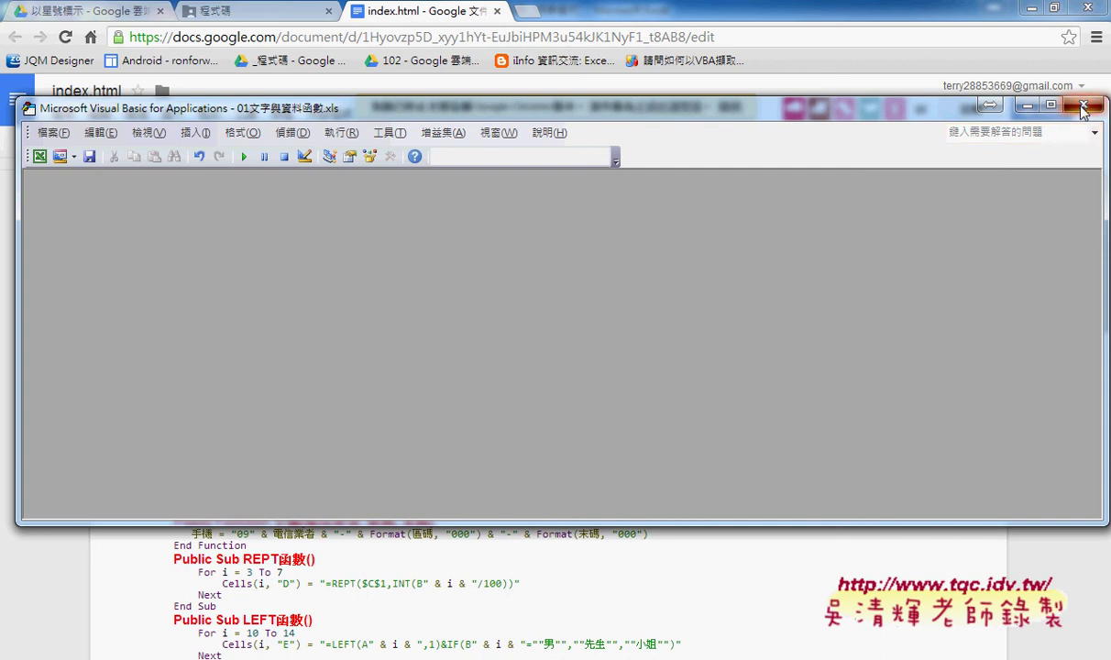
Switch to the Excel workbook and close the VBA editor to show the 門號/清除 worksheet
key("alt+Tab")
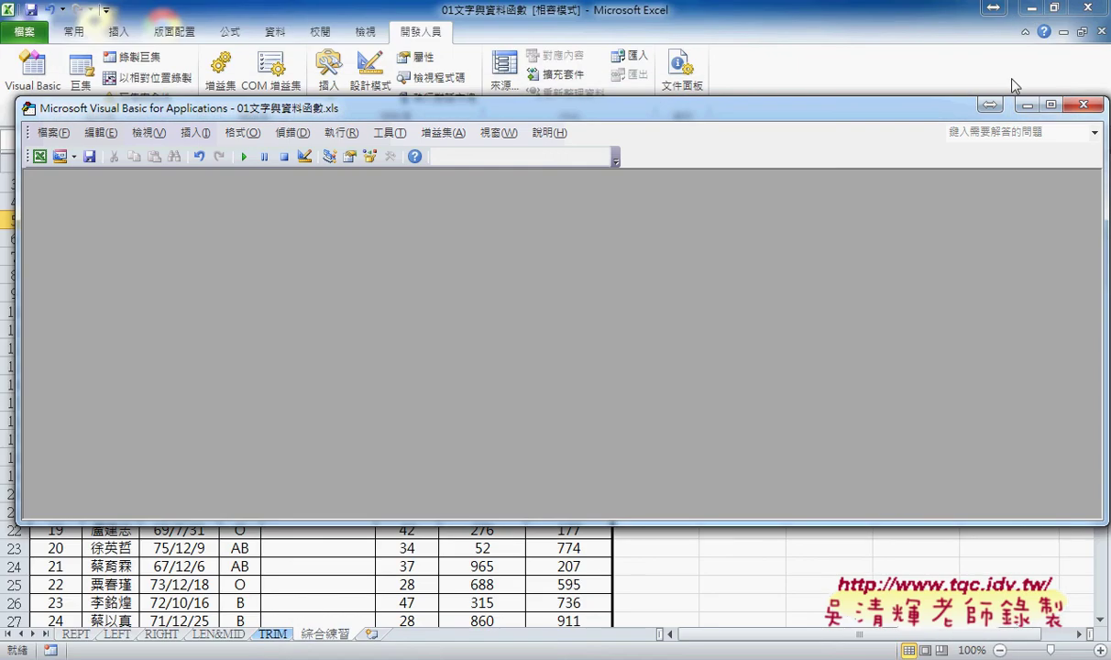
left_click(1085, 110)
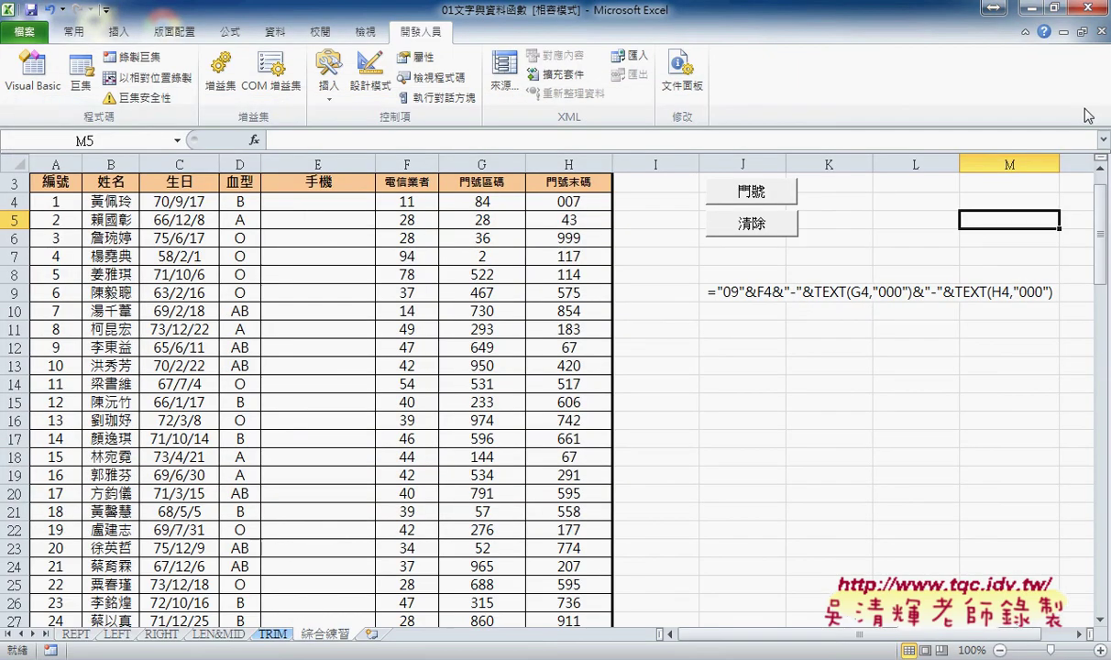
left_click(34, 87)
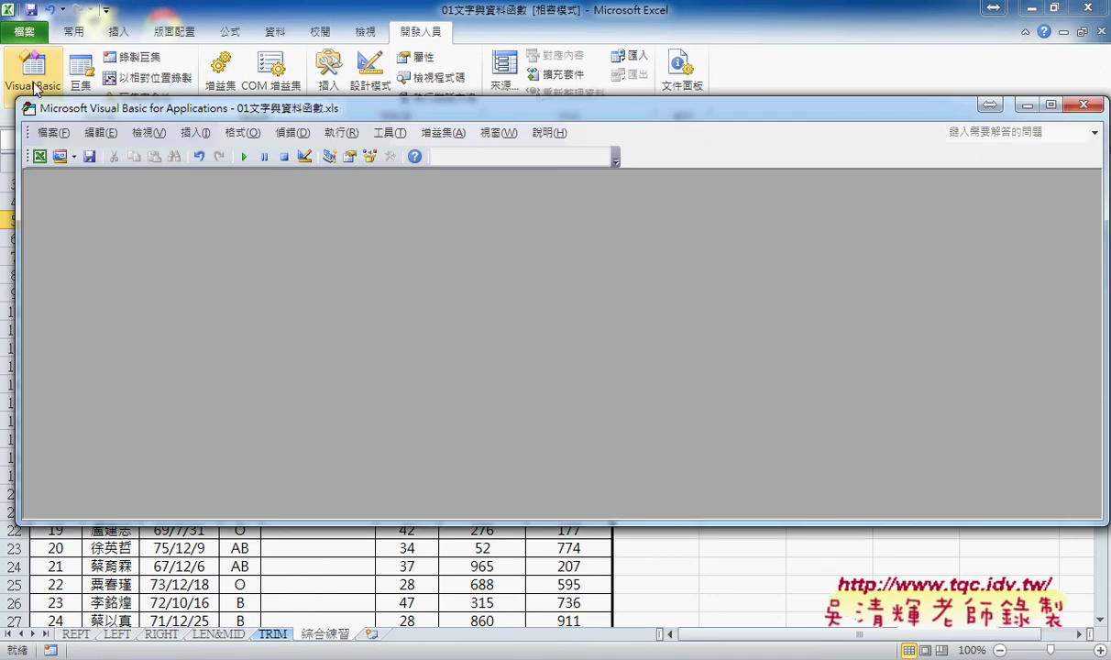
left_click(1084, 105)
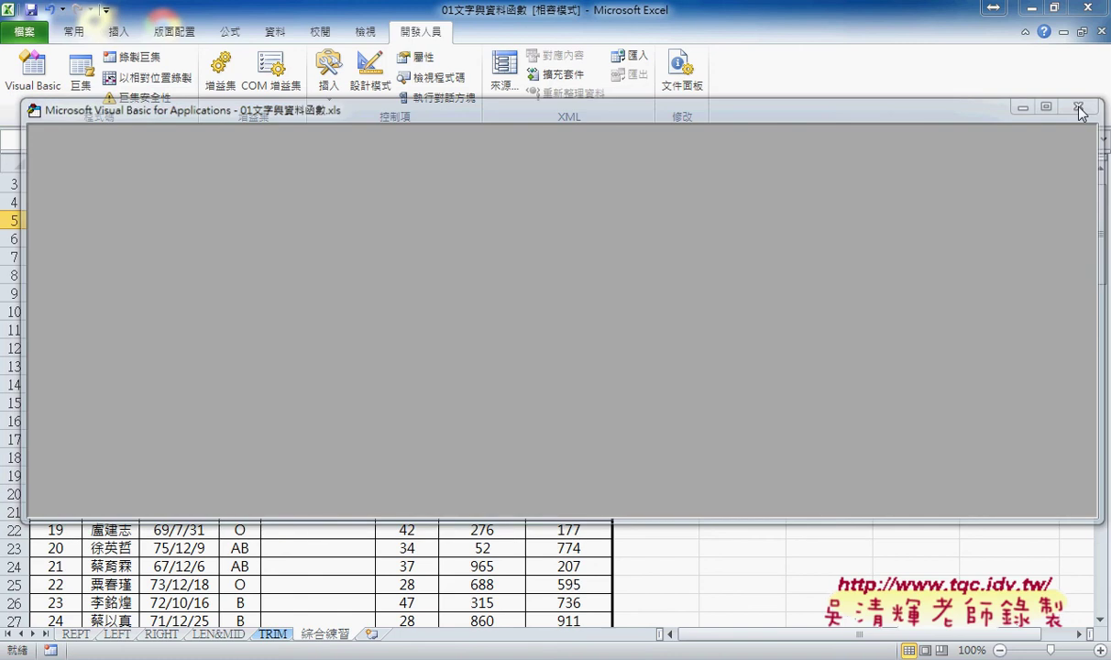
left_click(33, 74)
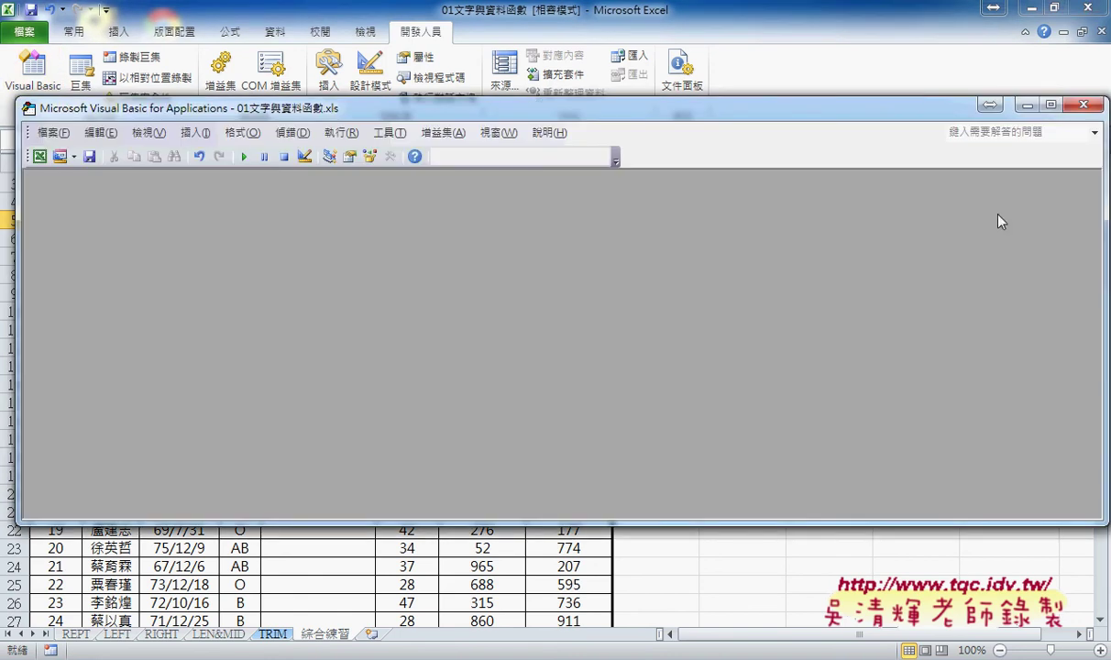
left_click(1085, 107)
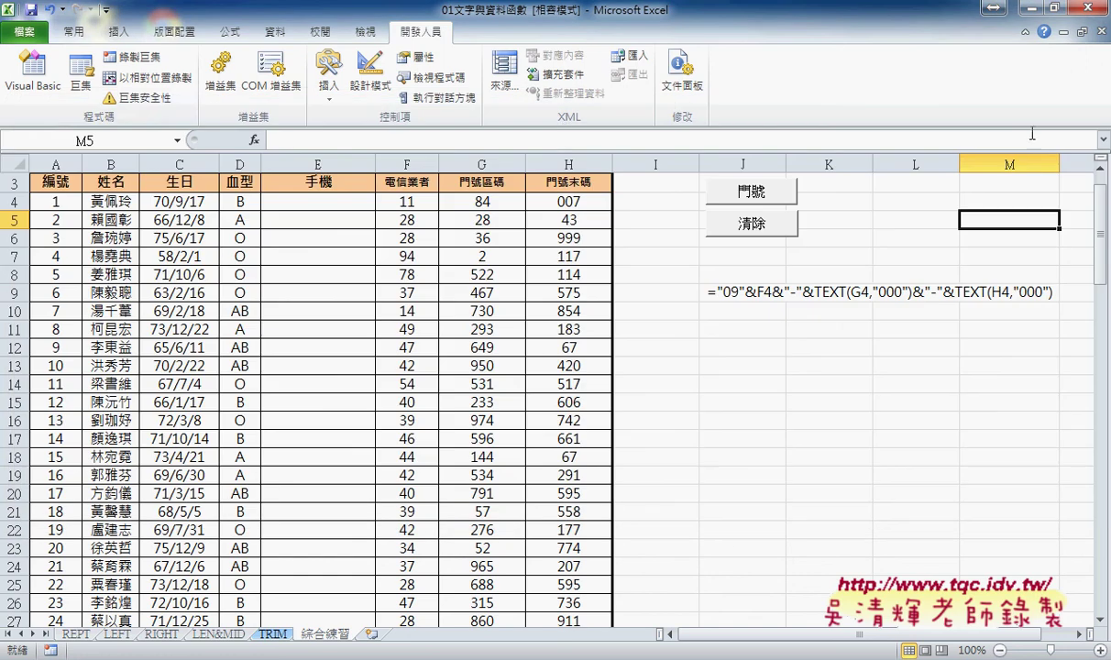
Open the VBA editor, show the Project Explorer and open Module1's code
left_click(44, 84)
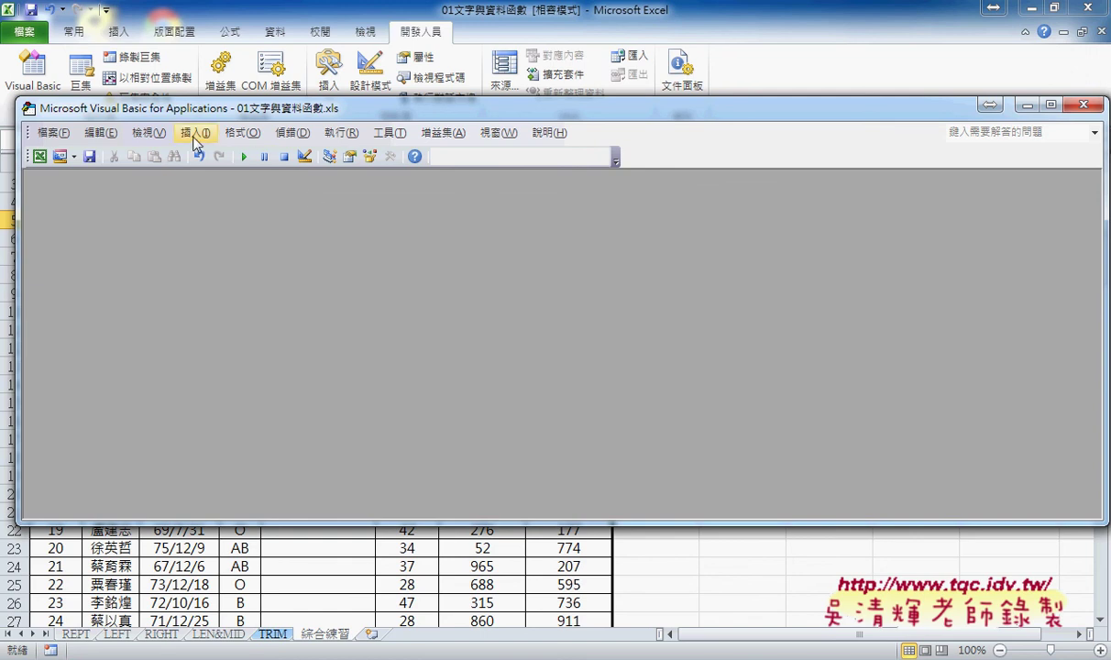
left_click(149, 133)
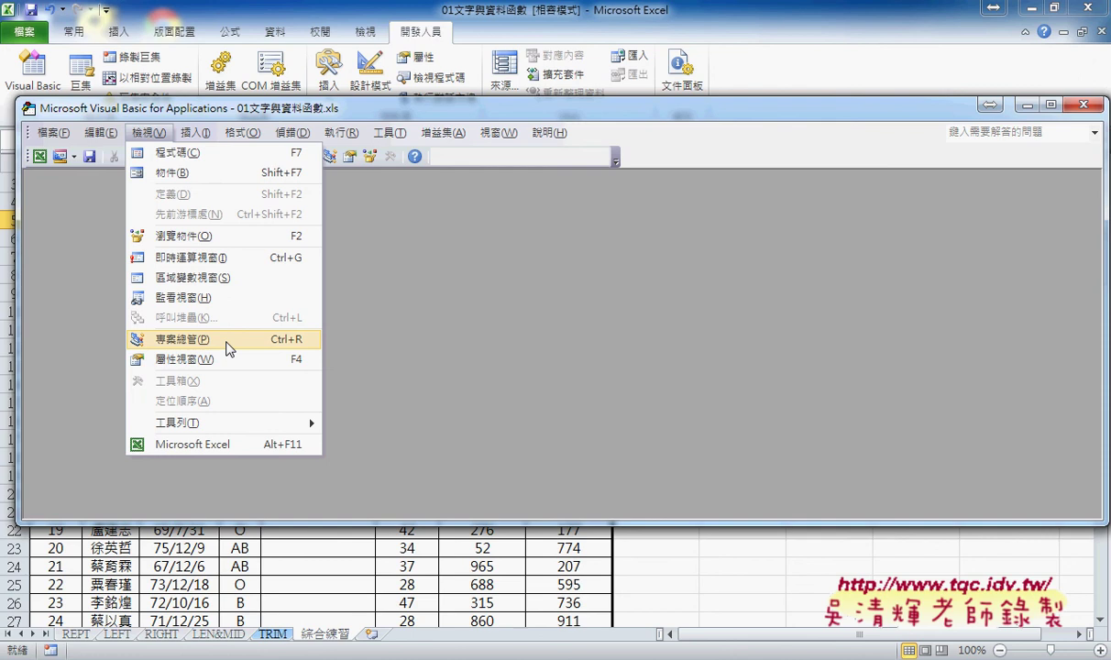
left_click(228, 341)
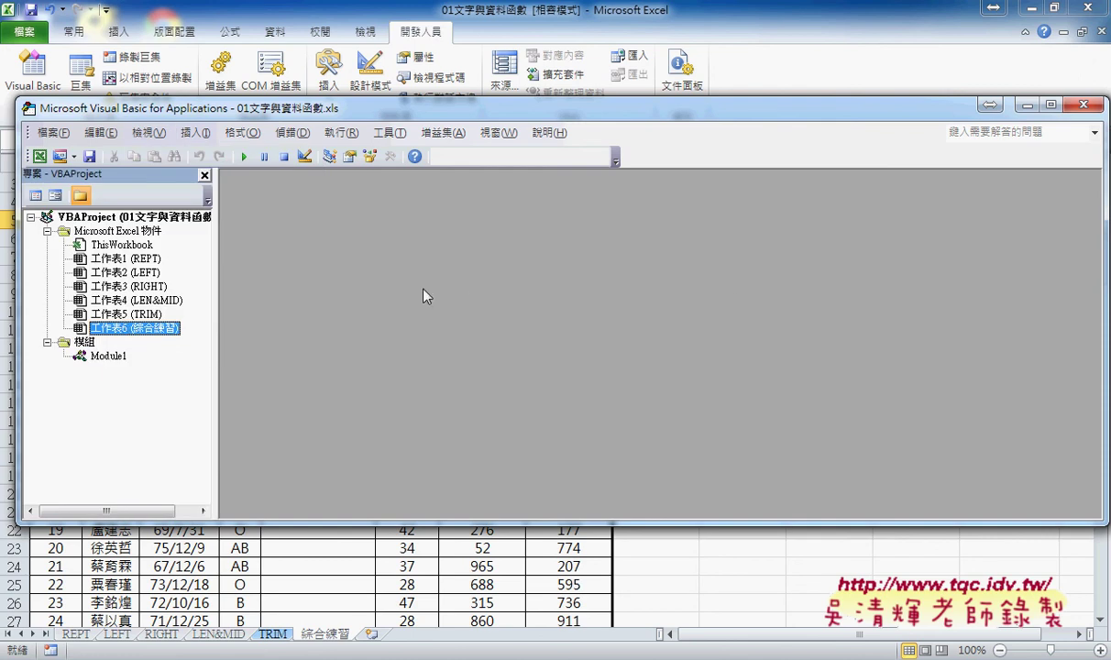
left_click(114, 358)
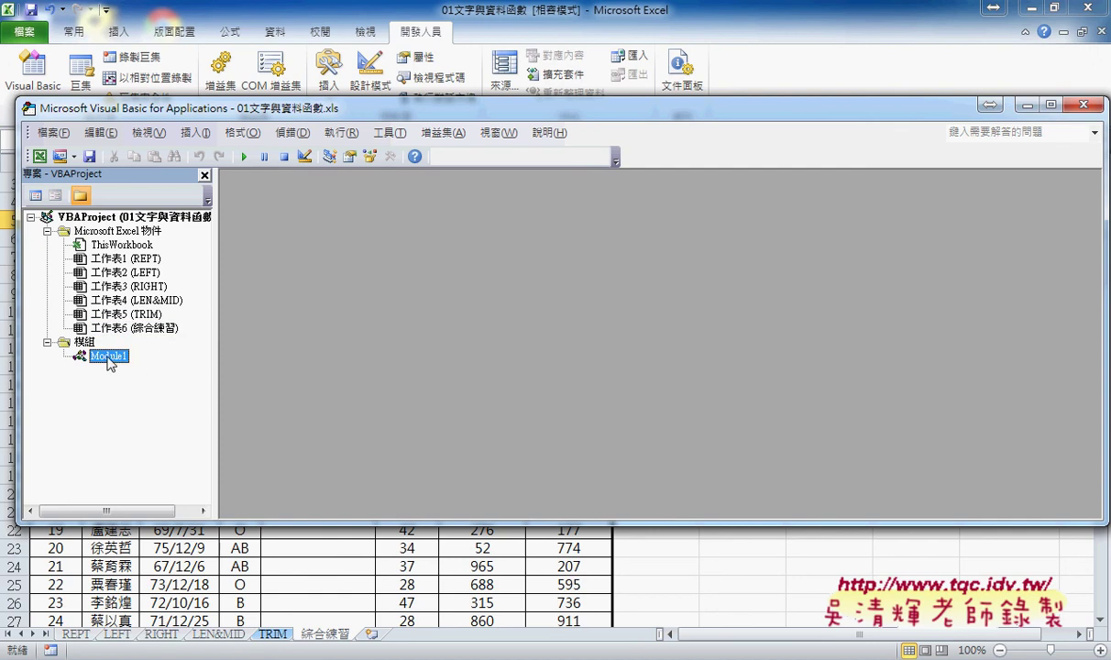
double_click(108, 360)
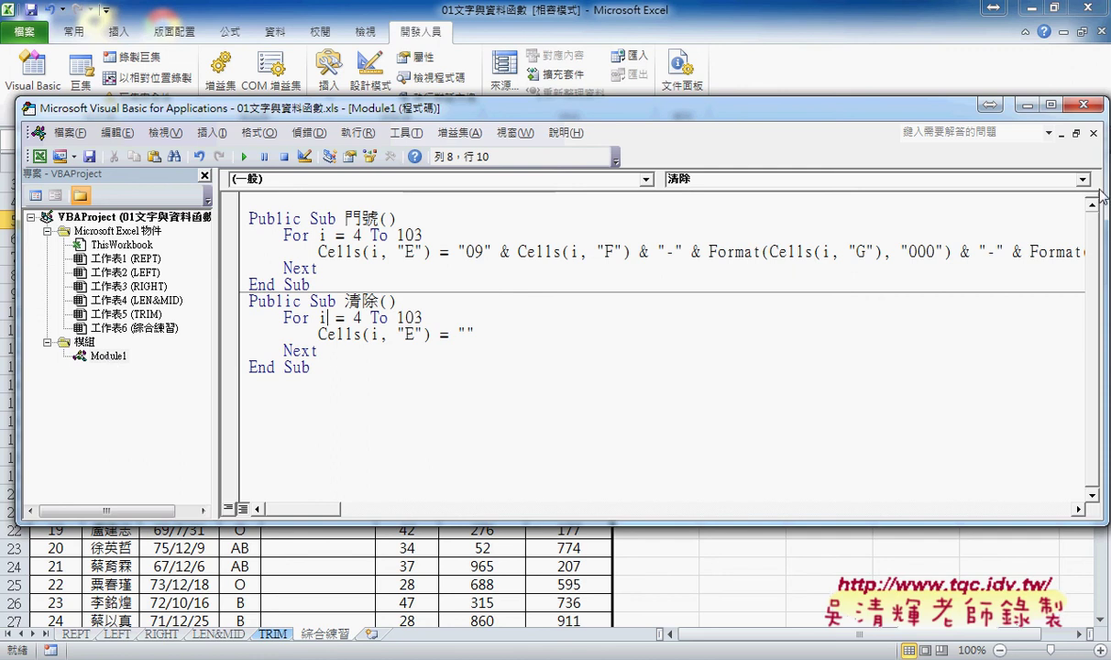
Reopen Module1 from the Project Explorer and highlight the 門號 and 清除 macro code
left_click(1093, 135)
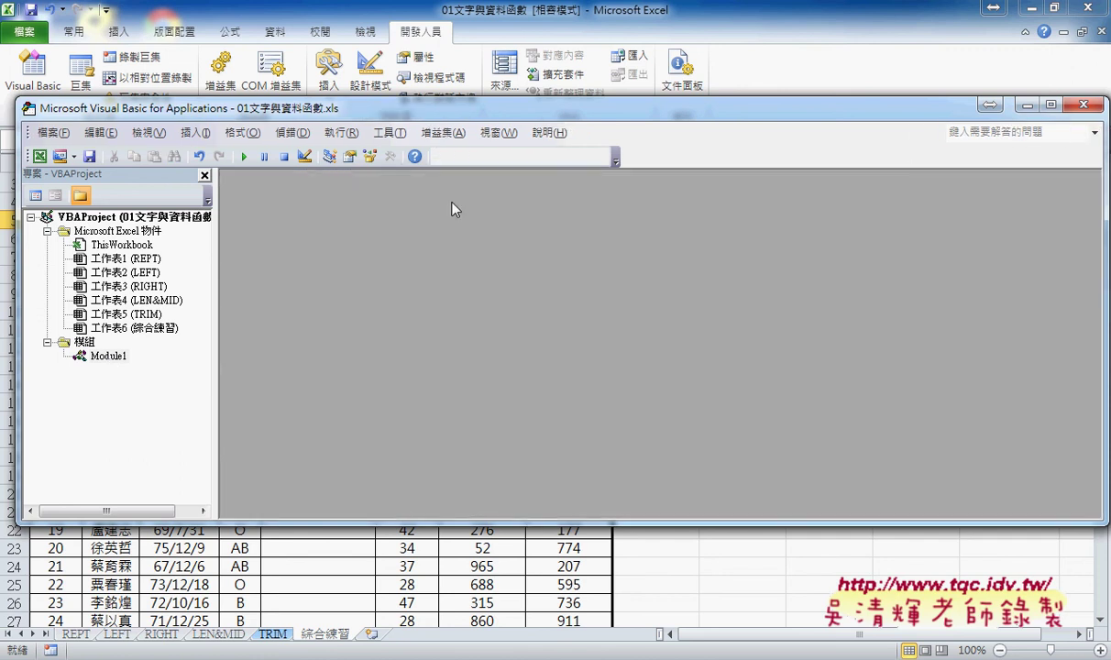
left_click(205, 175)
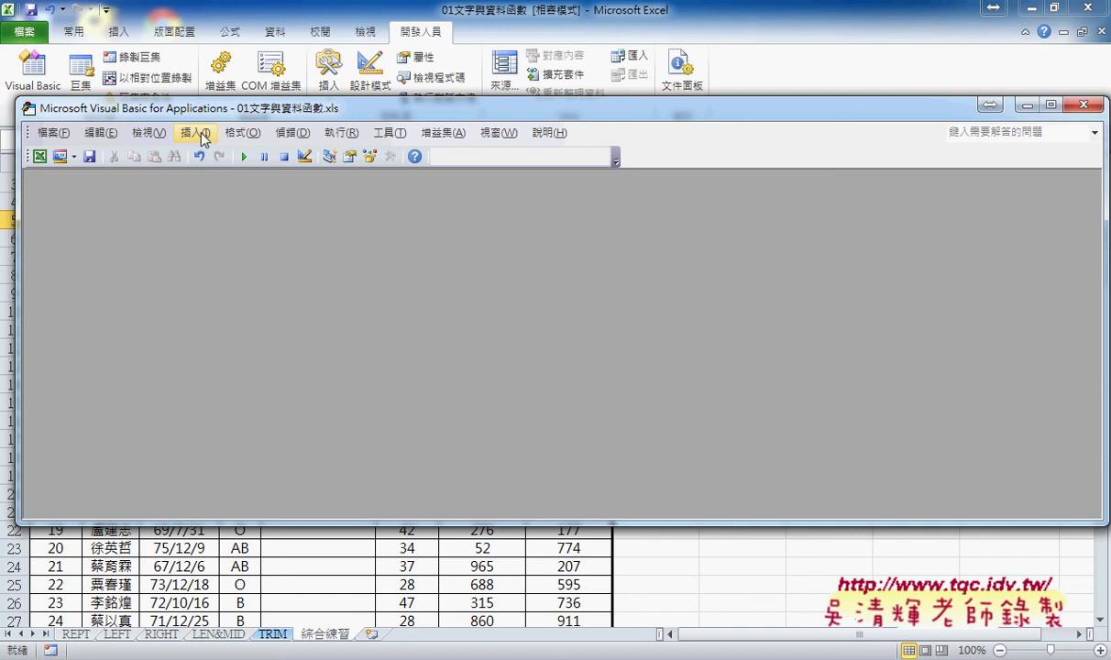
left_click(156, 134)
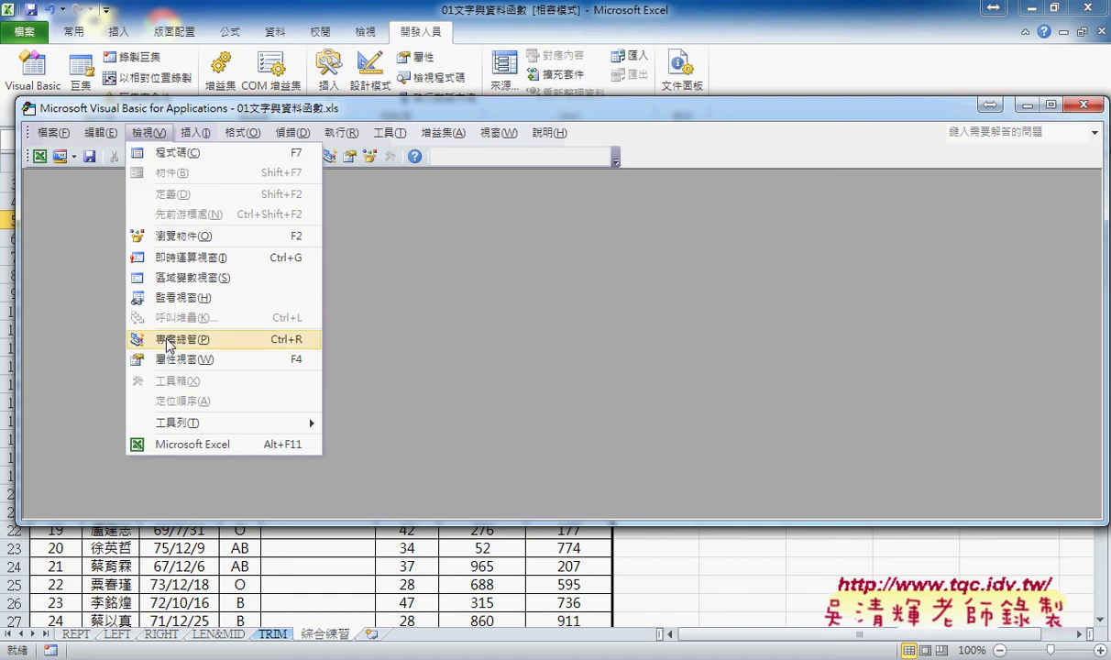
left_click(168, 341)
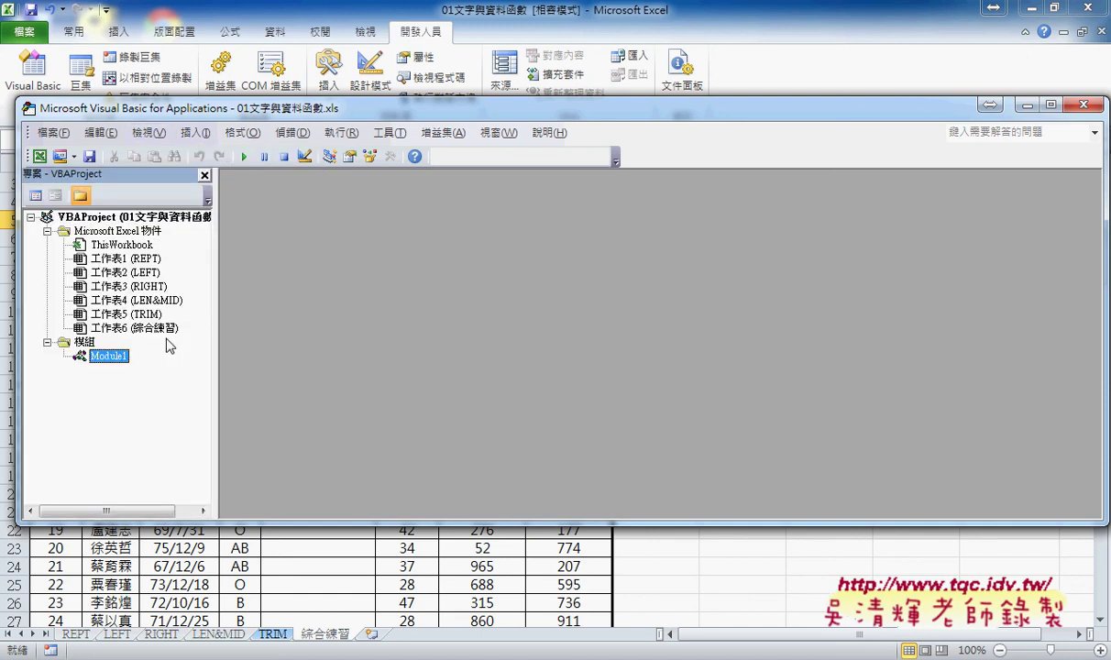
double_click(109, 356)
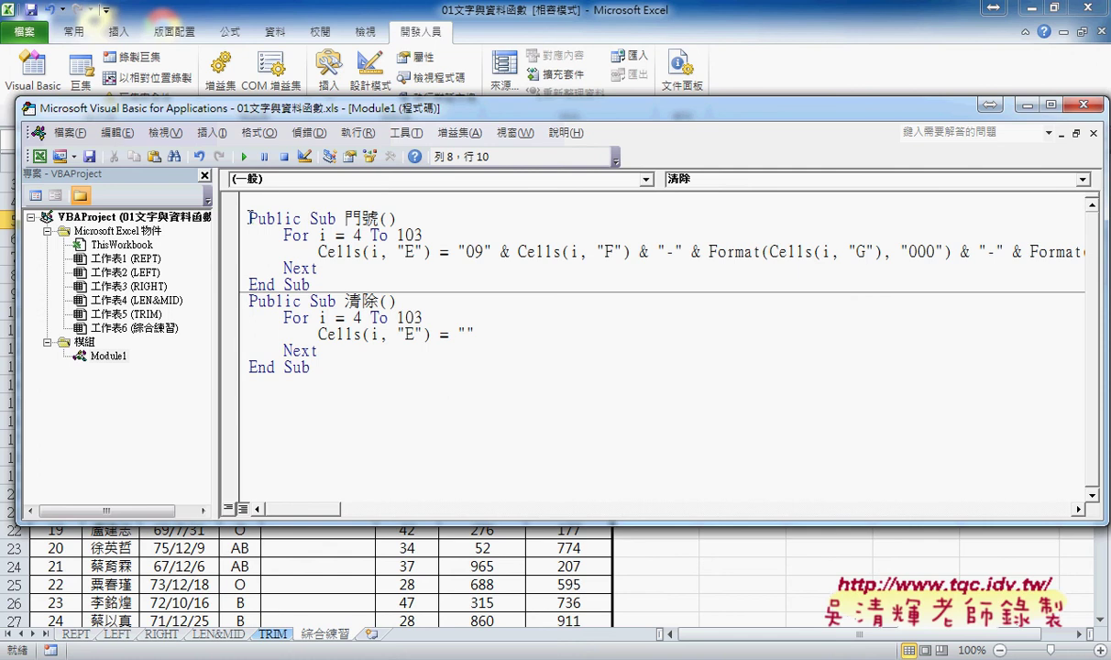
mouse_move(240, 213)
left_mouse_down()
mouse_move(311, 373)
mouse_move(355, 378)
left_mouse_up()
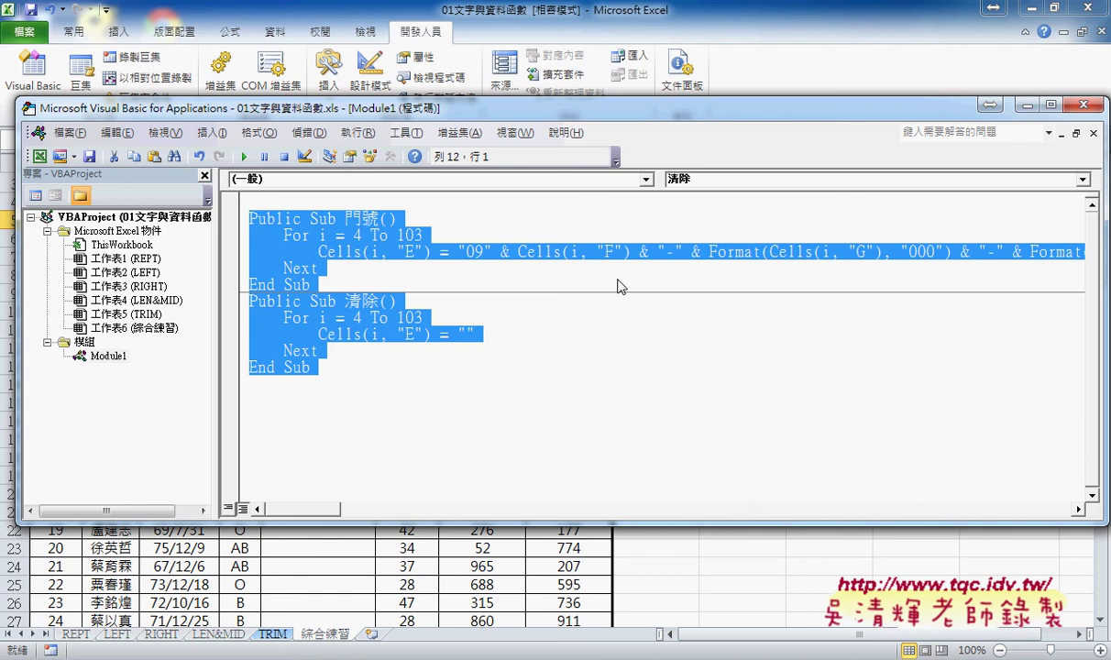
Back on the sheet, test the 門號 button to fill column E, then 清除 to clear it
left_click(1028, 106)
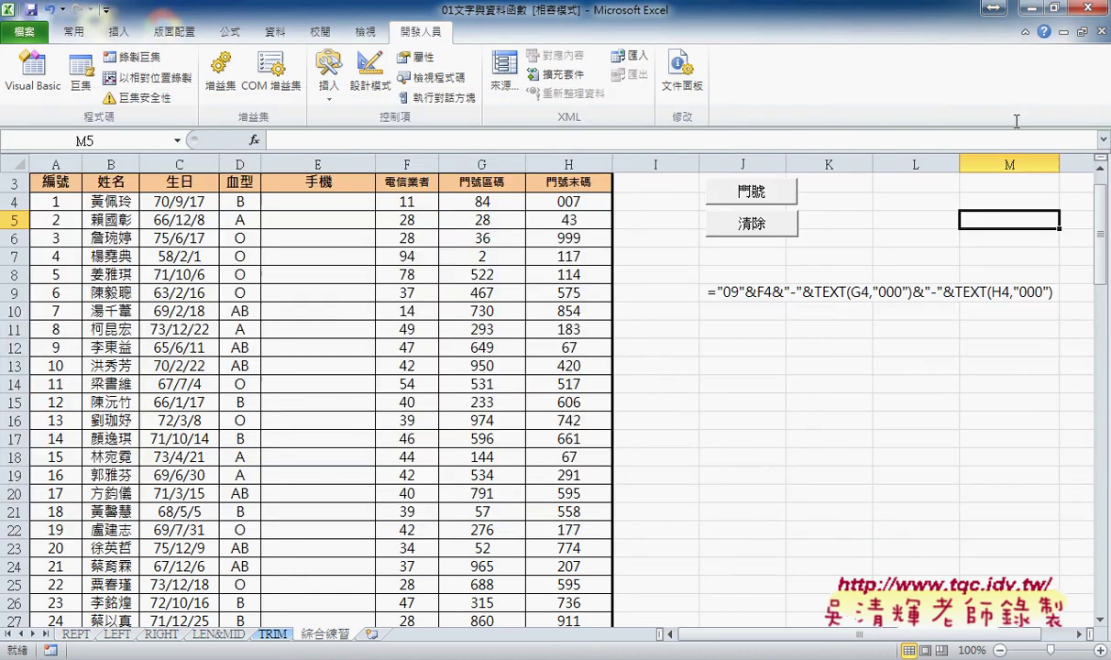
left_click(750, 191)
left_click(747, 223)
scroll(777, 231, "up", 1)
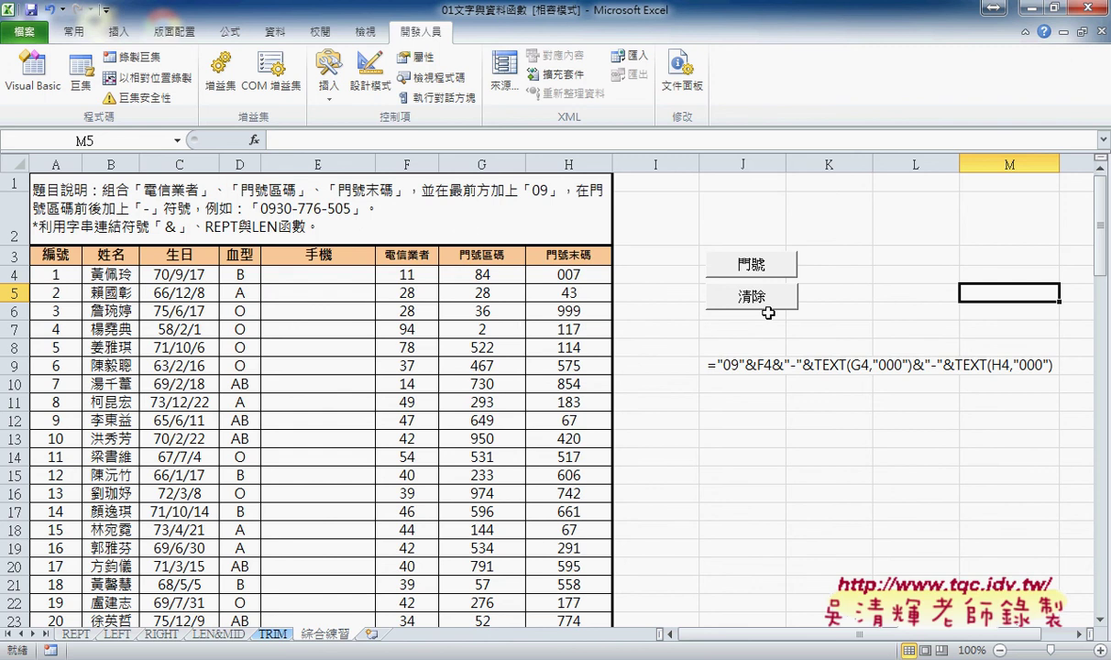
Draw a Smiley Face shape near J11 and apply a pink shape style
left_click(119, 32)
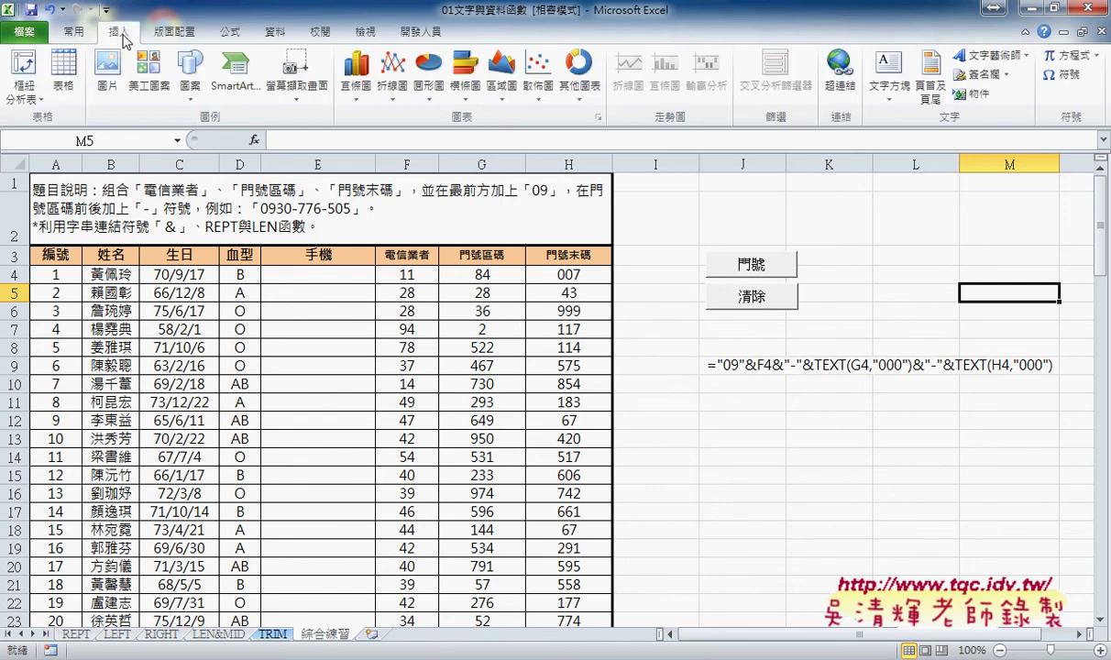
left_click(189, 80)
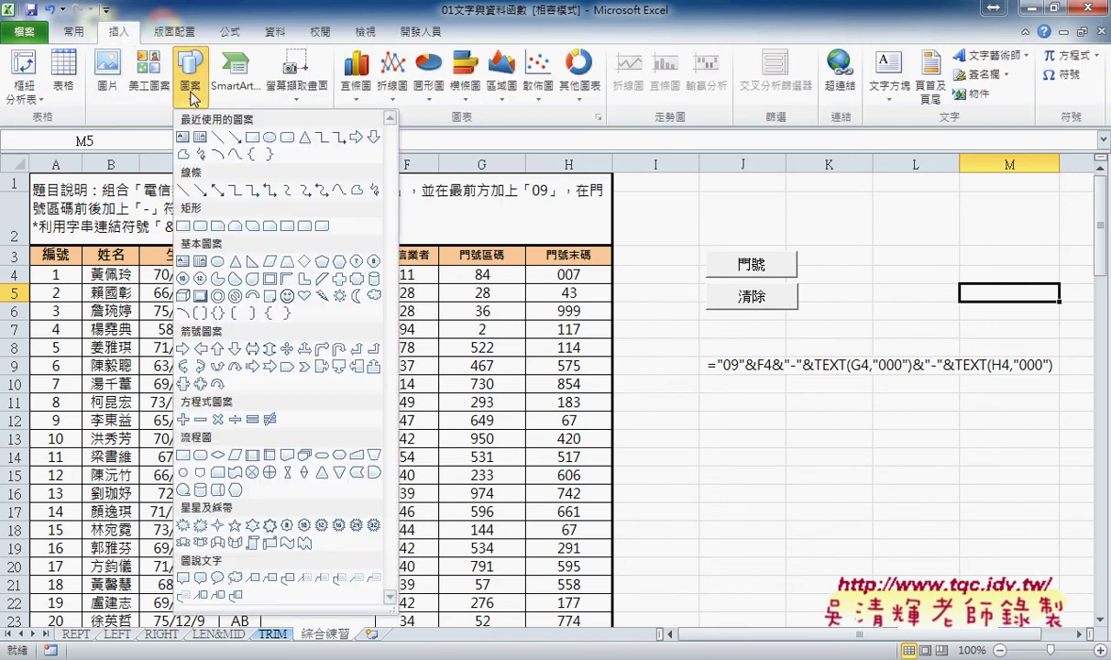
left_click(288, 295)
left_click_drag(678, 379, 733, 428)
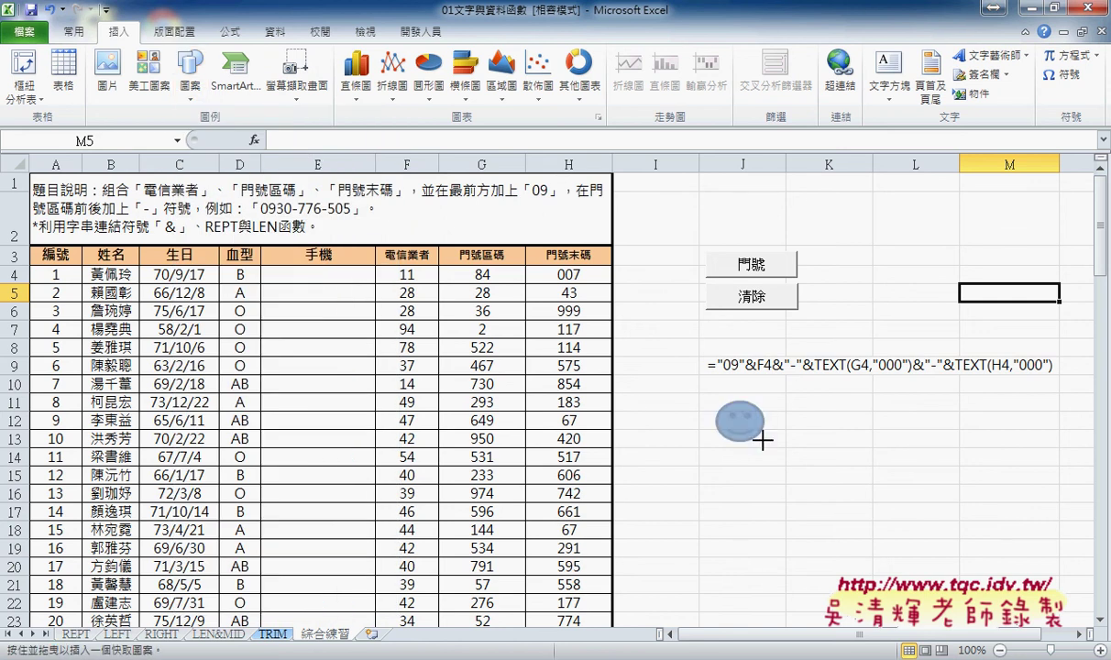
left_click(354, 105)
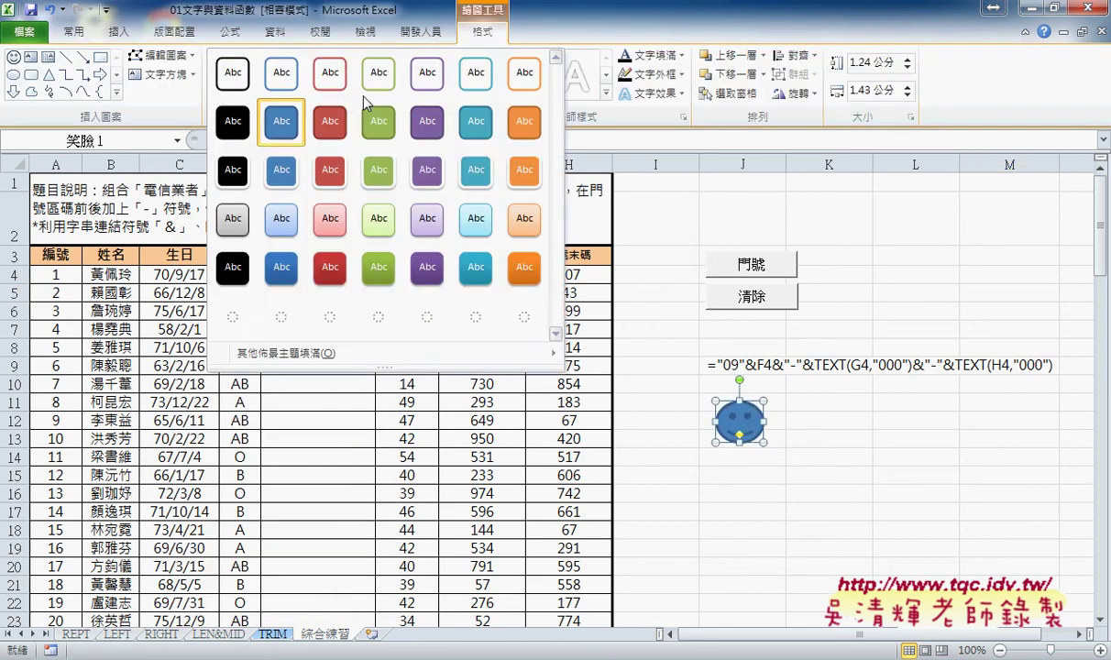
left_click(335, 225)
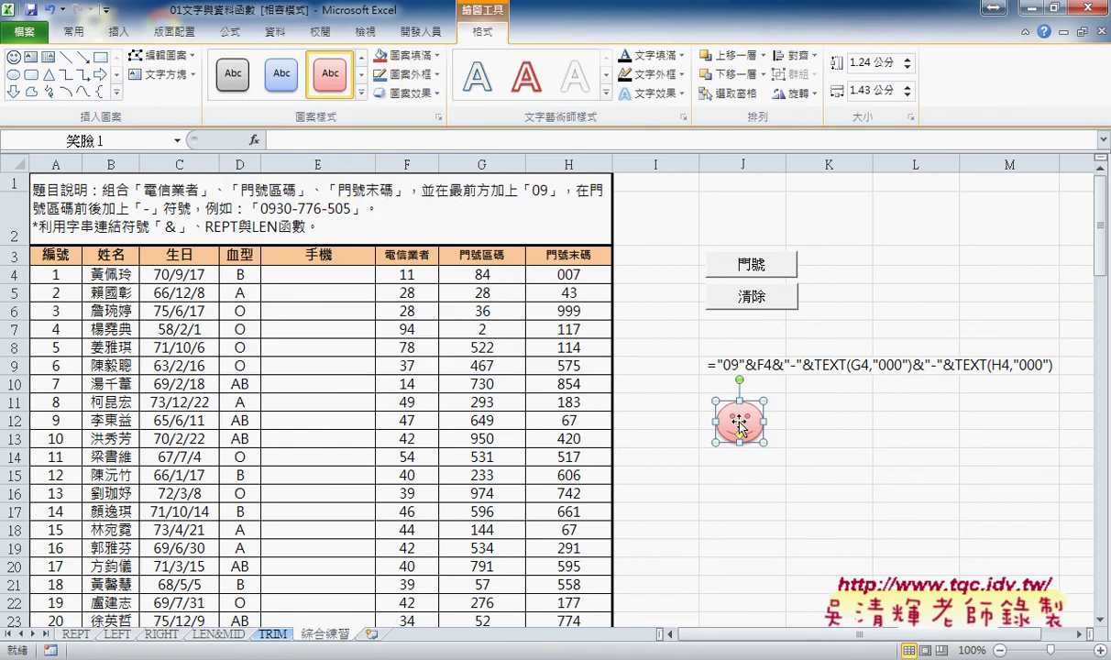
Assign the 門號 macro to the smiley shape, then deselect it by clicking K17
right_click(741, 420)
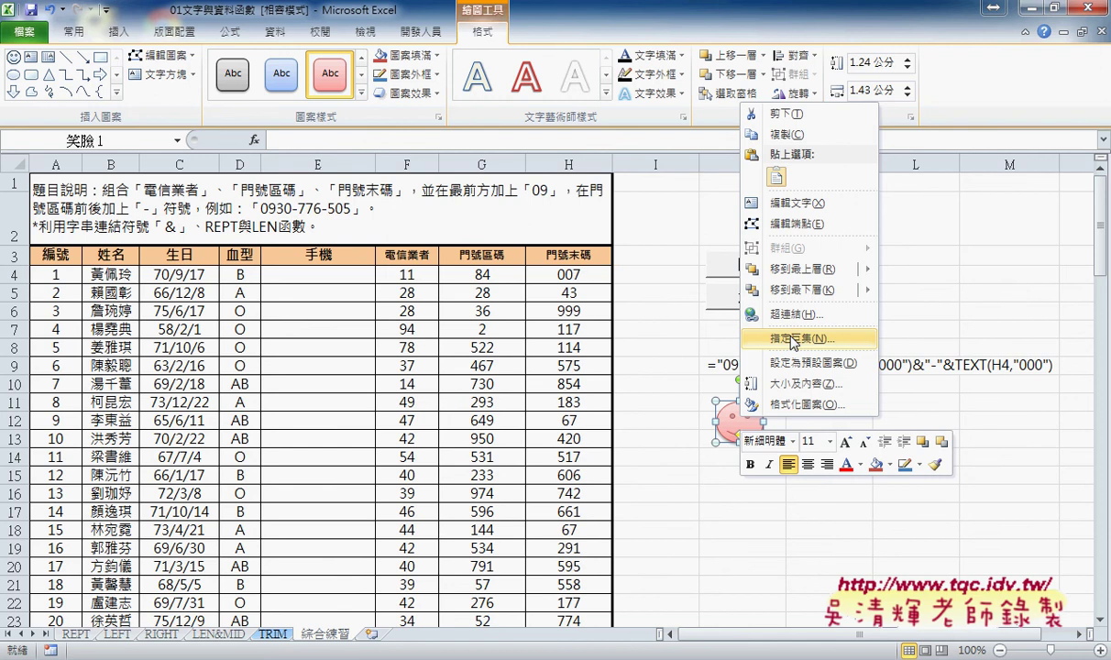
left_click(794, 339)
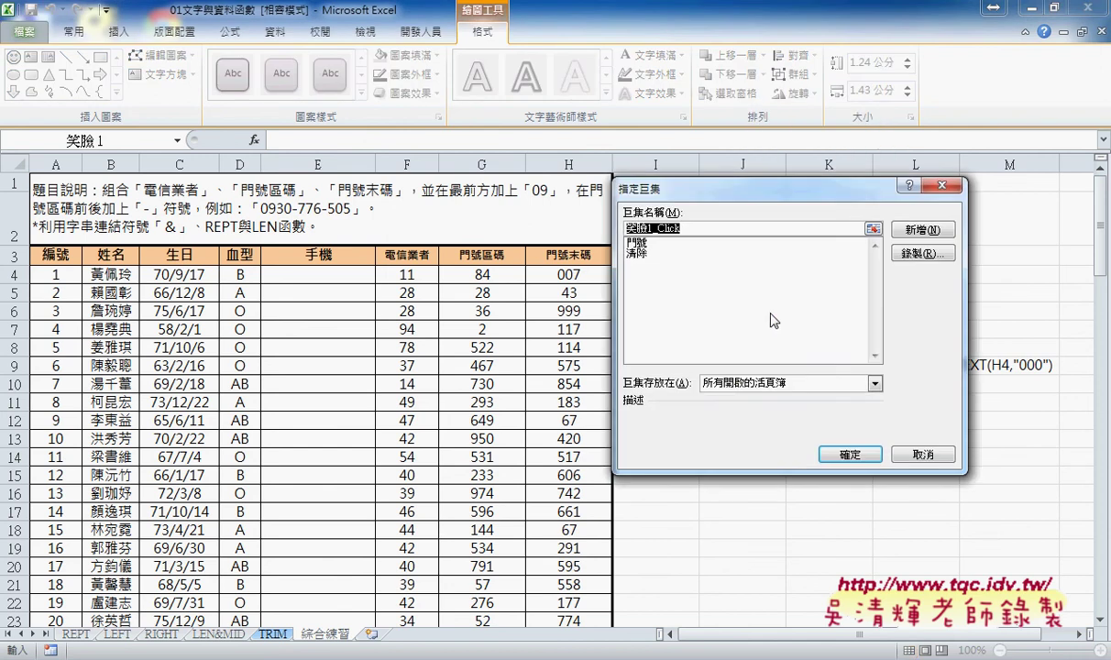
left_click(651, 244)
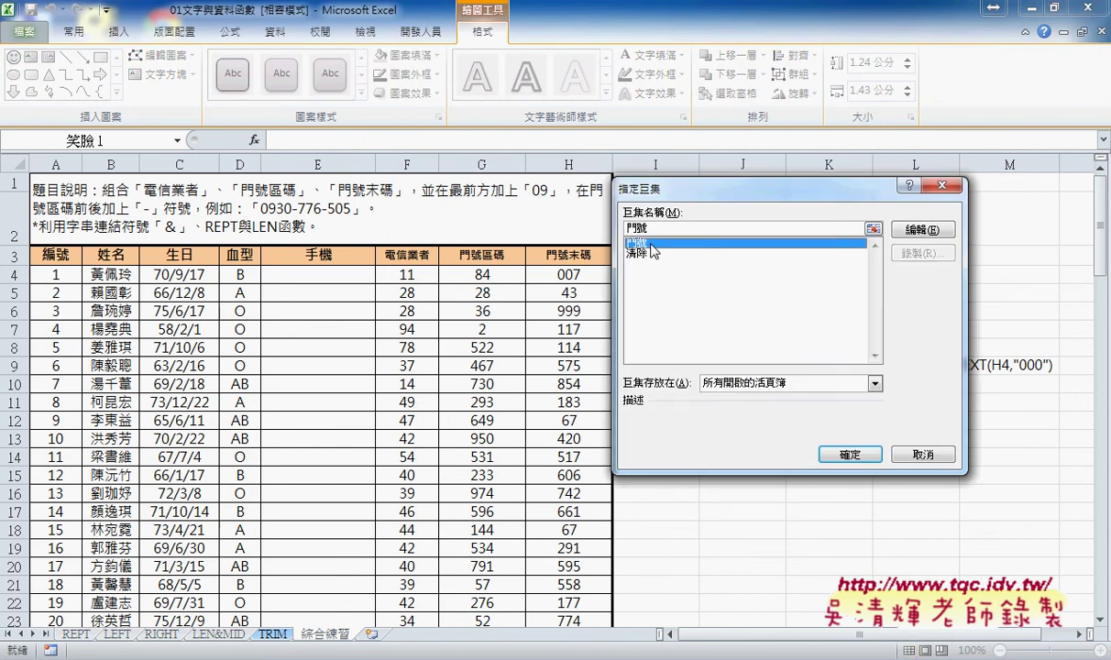
left_click(844, 452)
left_click(828, 511)
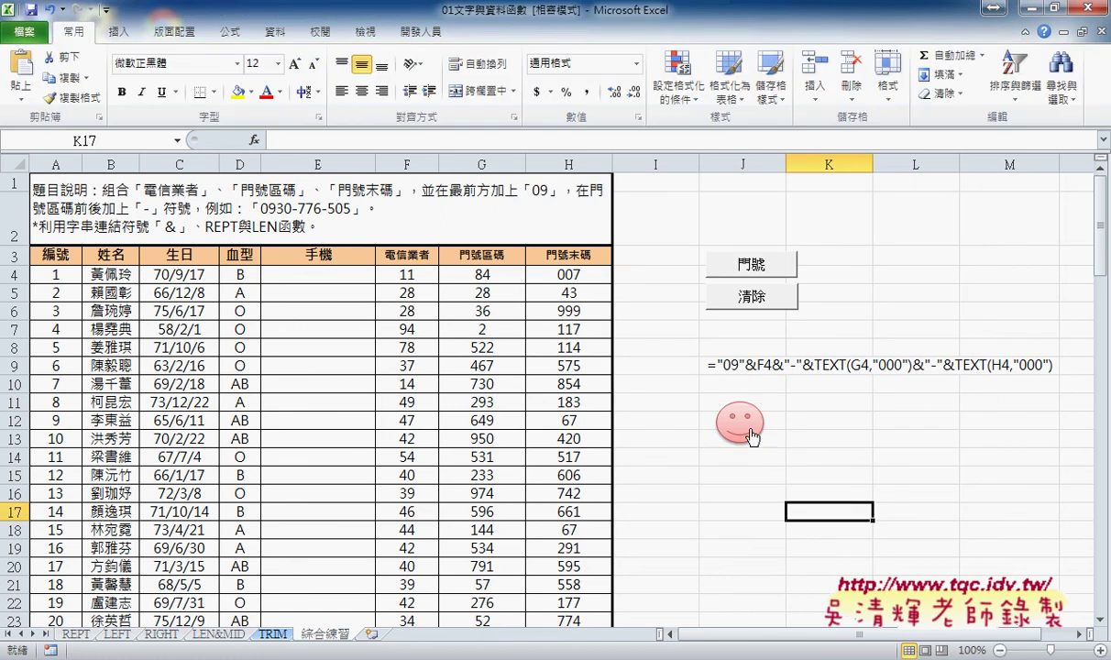
Run 門號 from the smiley to fill column E with phone numbers, then clear them
left_click(748, 431)
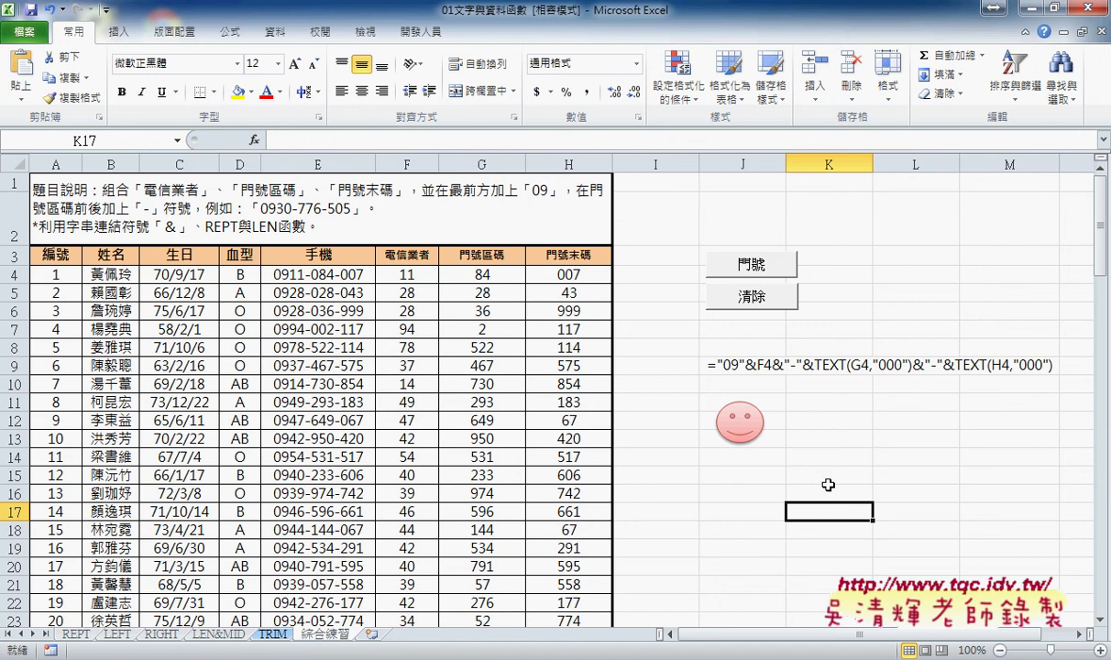
left_click(713, 295)
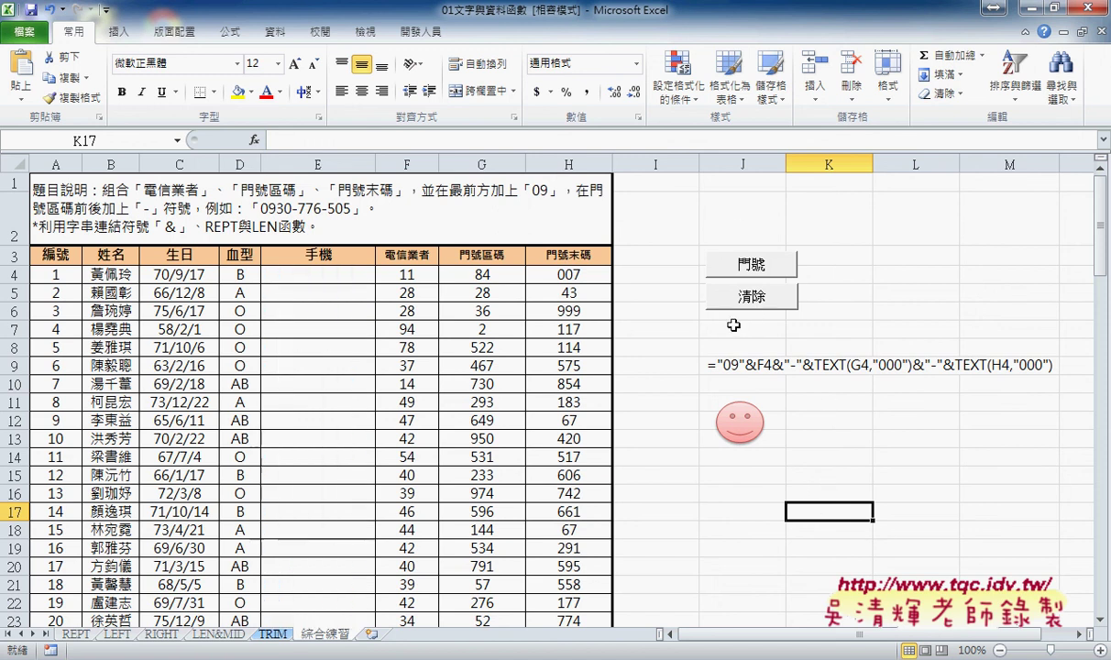